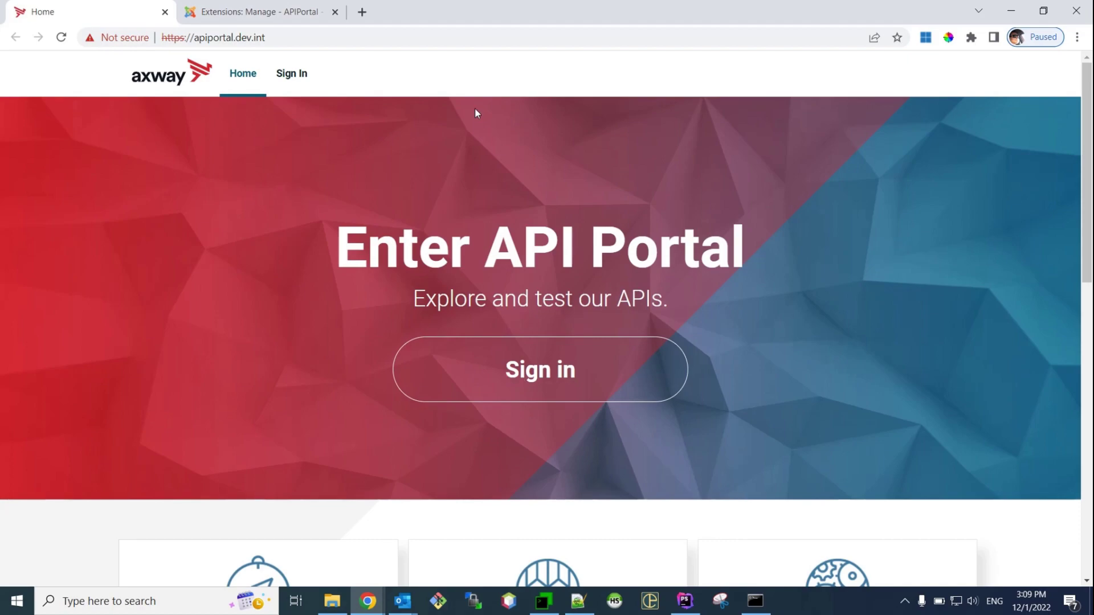
In the admin tab, go to the Extensions > Plugins list
mouse_move(257, 3)
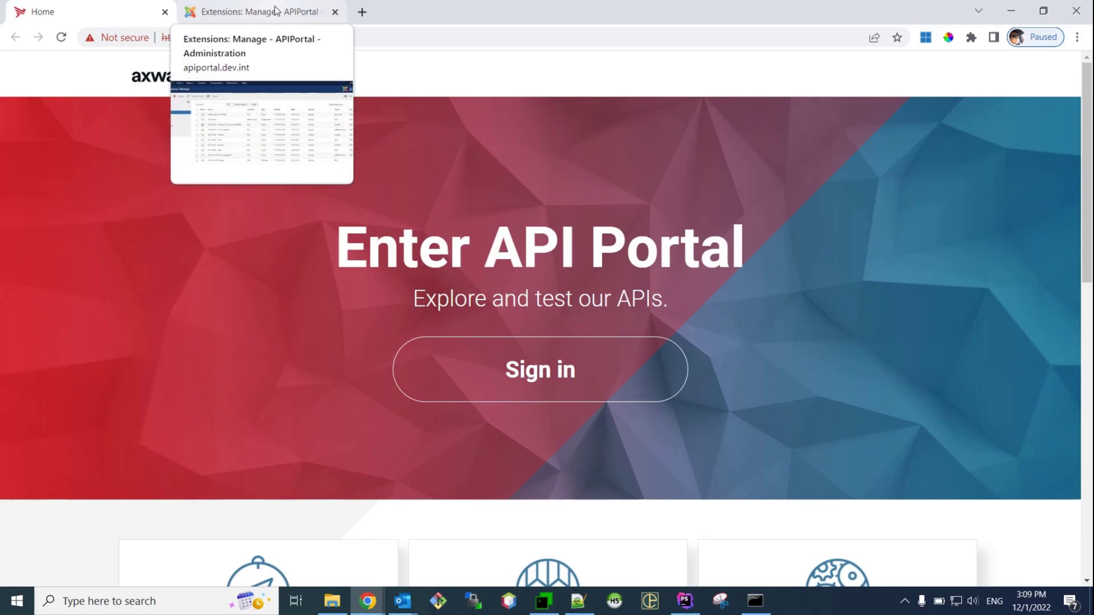
click(273, 12)
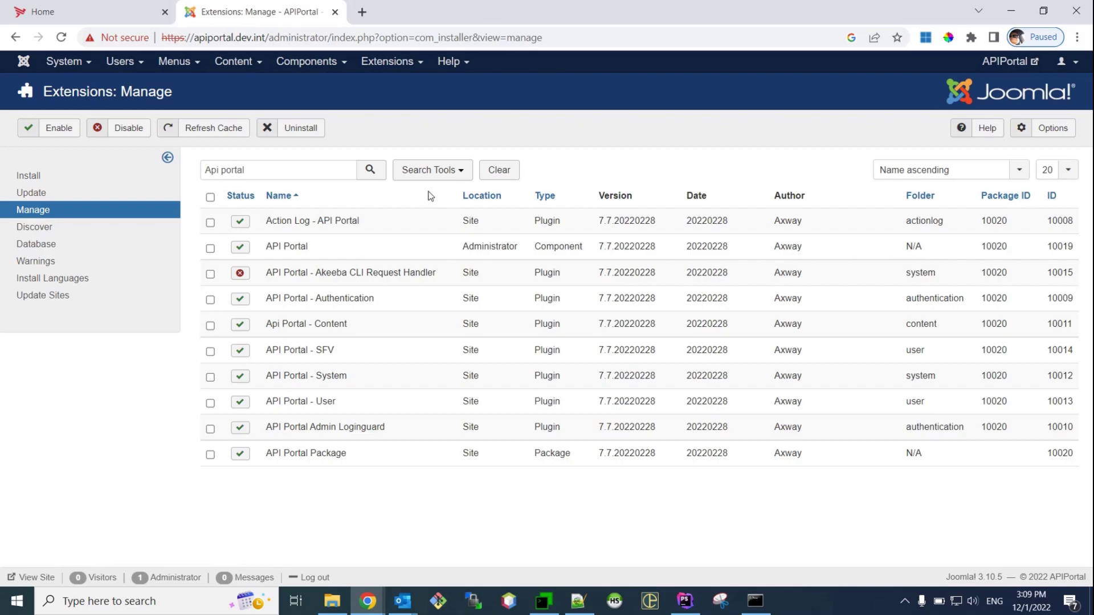
click(405, 71)
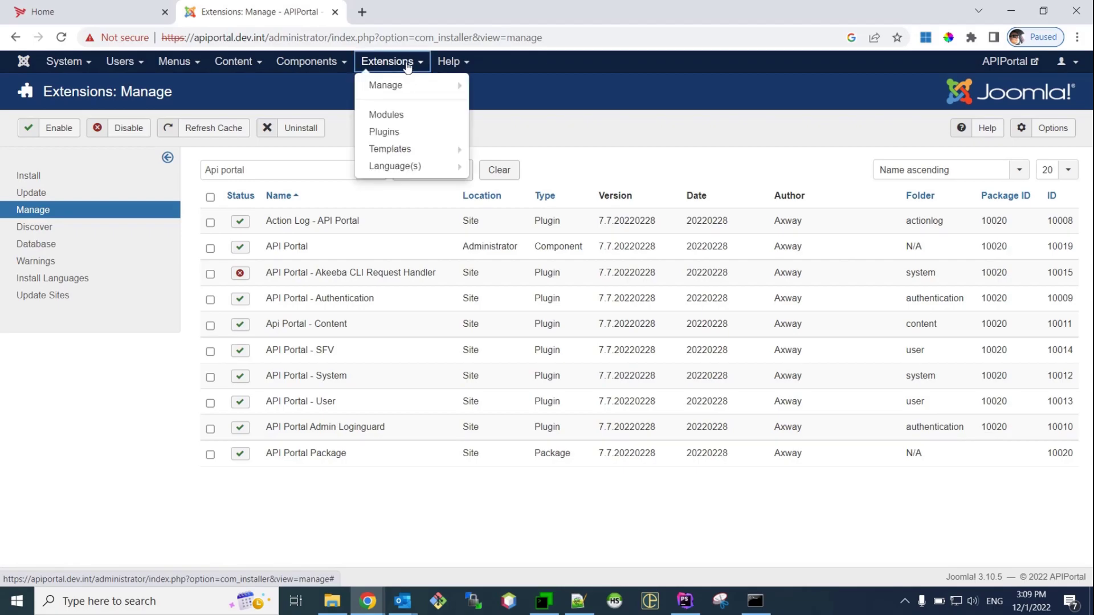
click(412, 132)
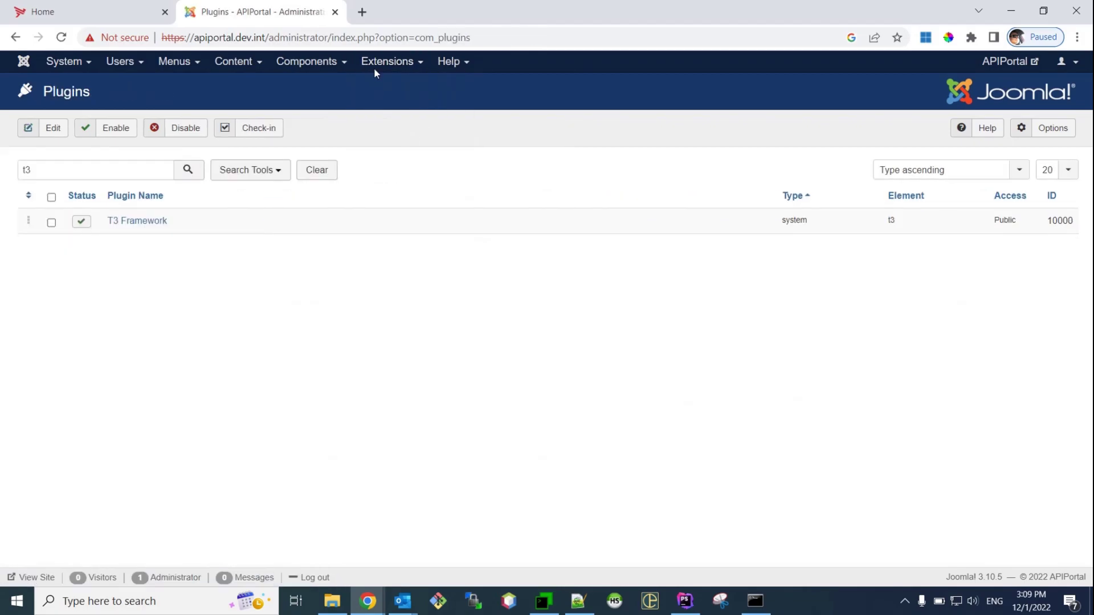
Search the plugins for 't3' and disable the T3 Framework plugin
click(88, 170)
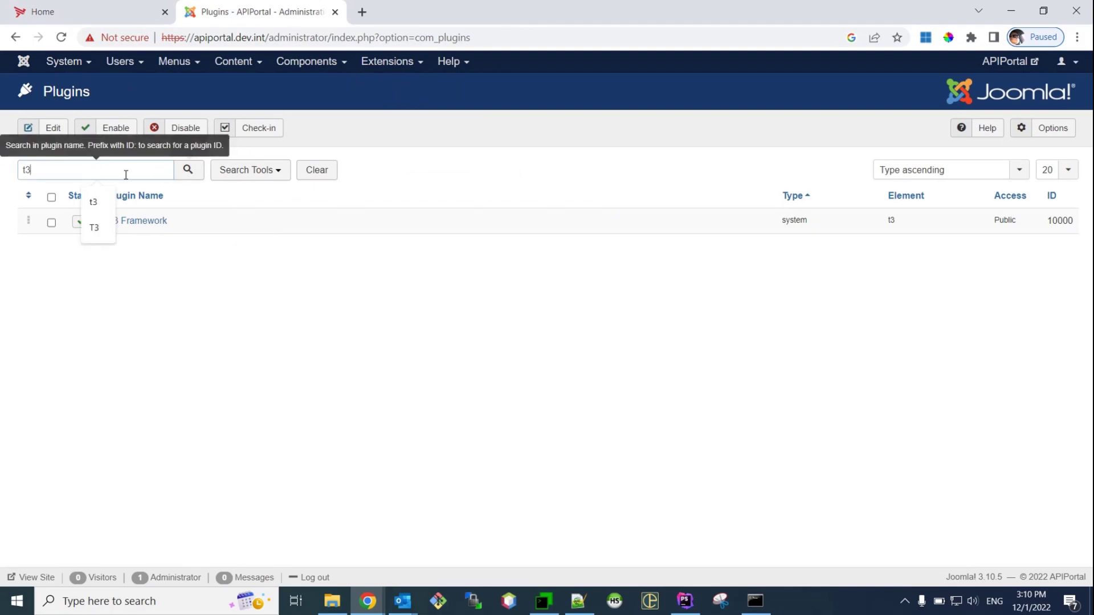
click(196, 383)
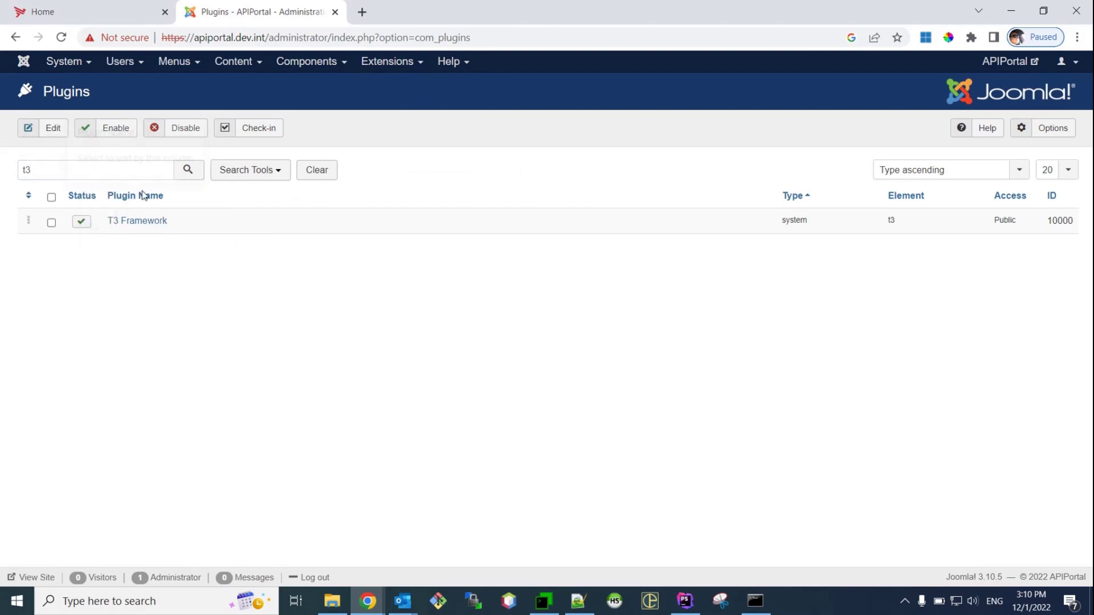
drag(90, 171, 8, 167)
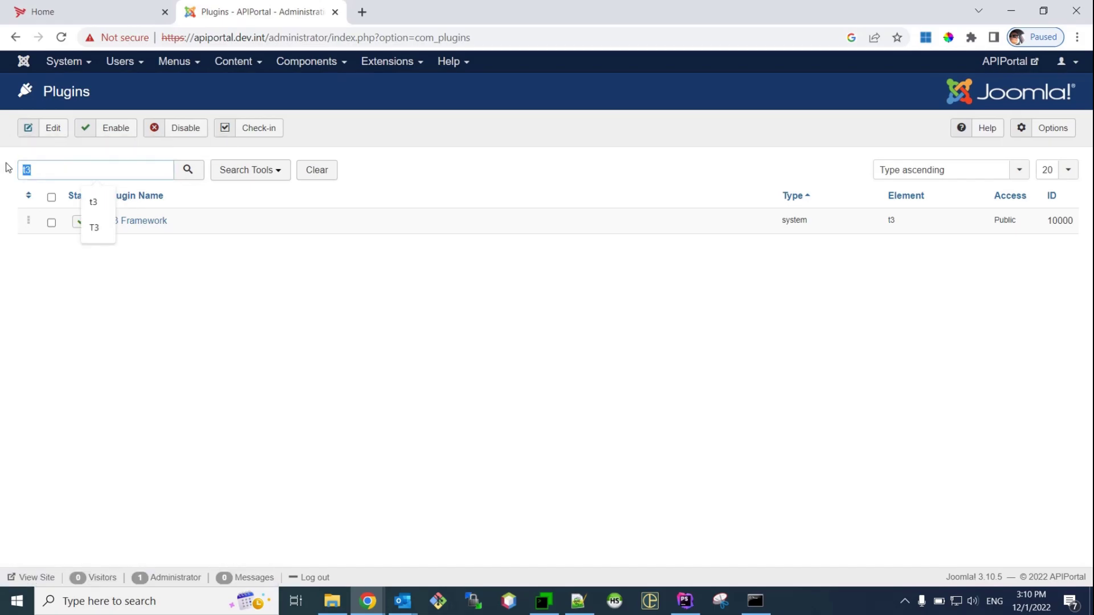
key(BackSpace)
key(Return)
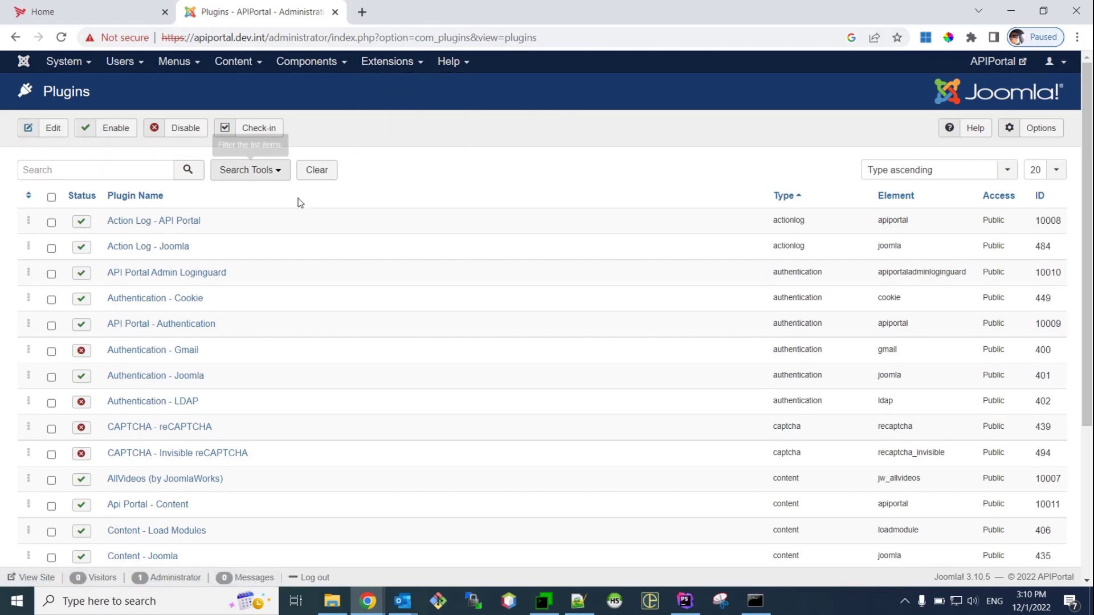
click(122, 166)
text(t3)
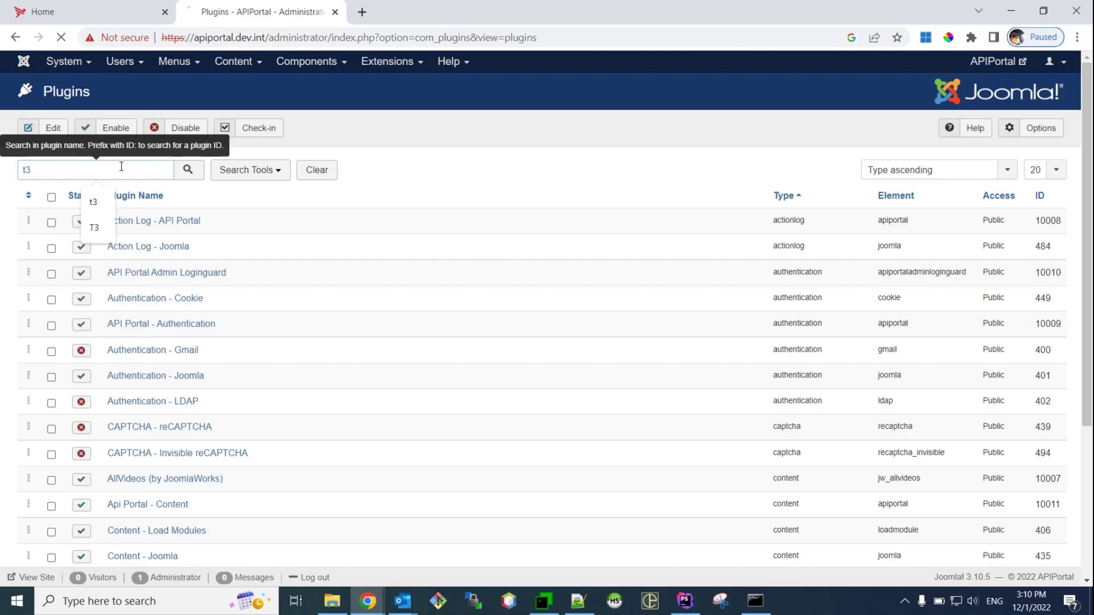
key(Return)
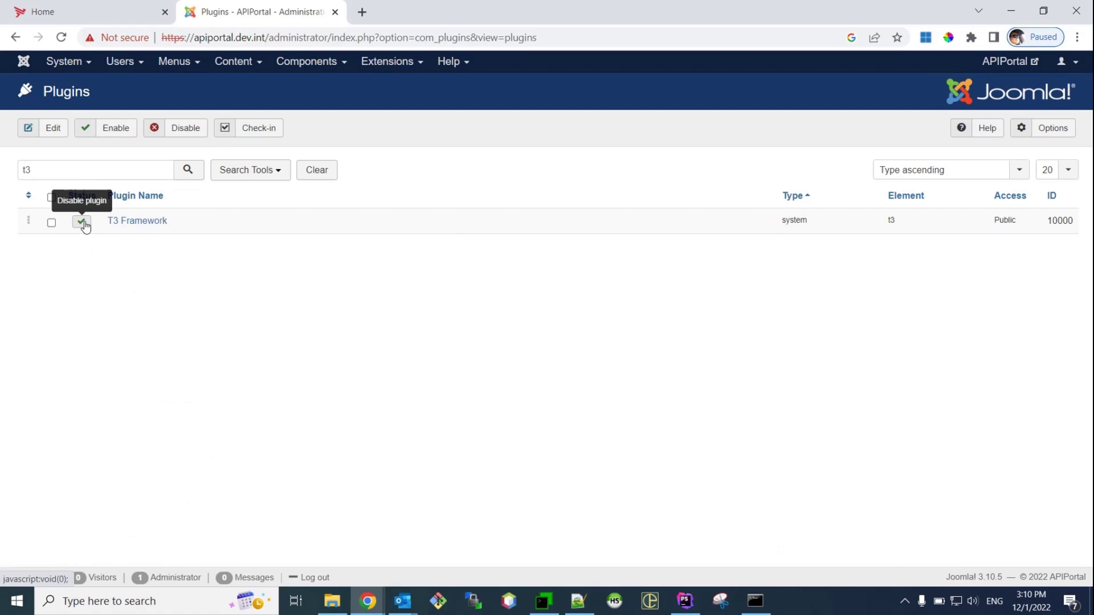
click(82, 223)
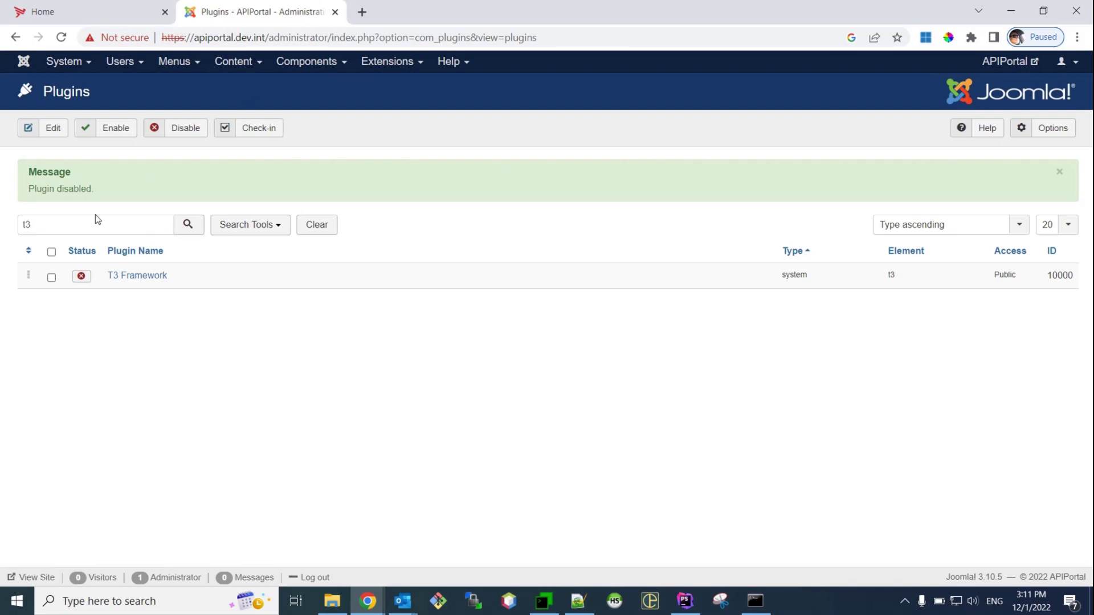
Search the plugins for 'action' and disable only Action Log - API Portal
click(75, 224)
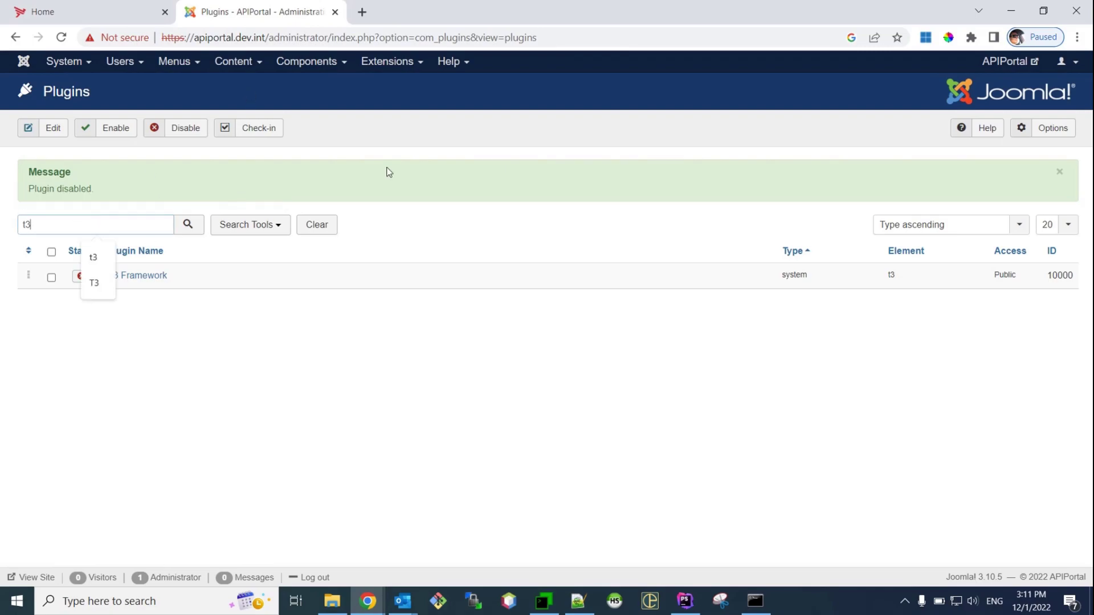
key(BackSpace)
key(BackSpace)
text(a)
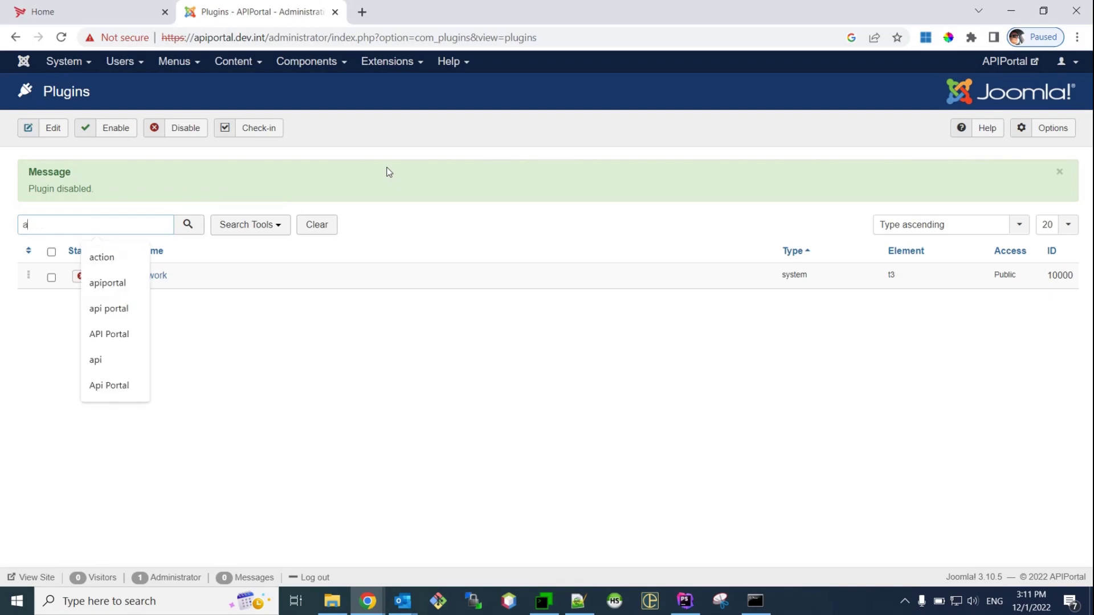
text(ction)
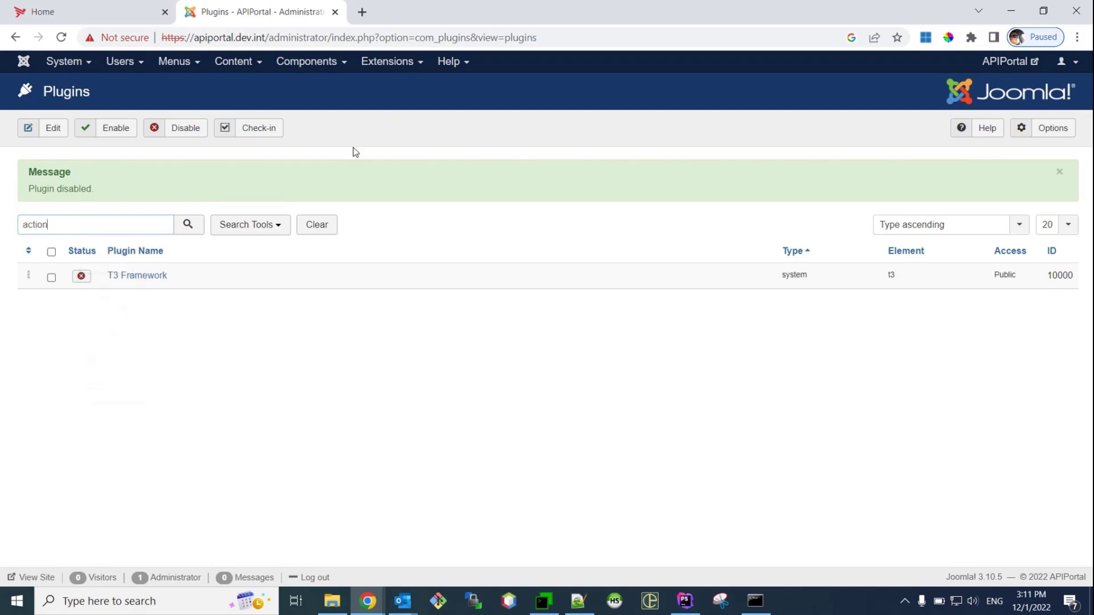
key(Return)
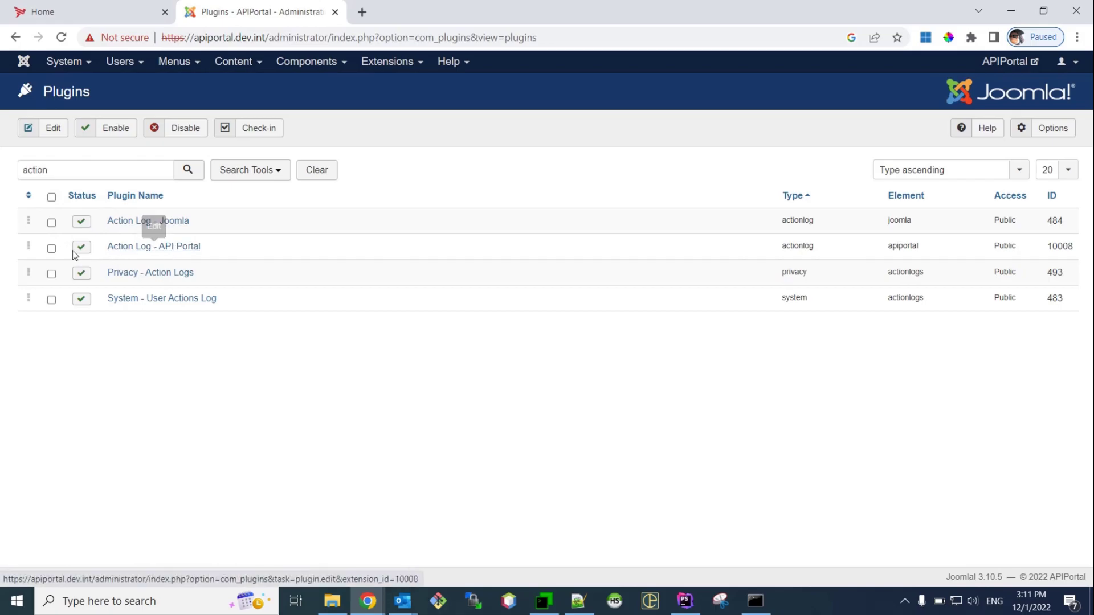
click(51, 249)
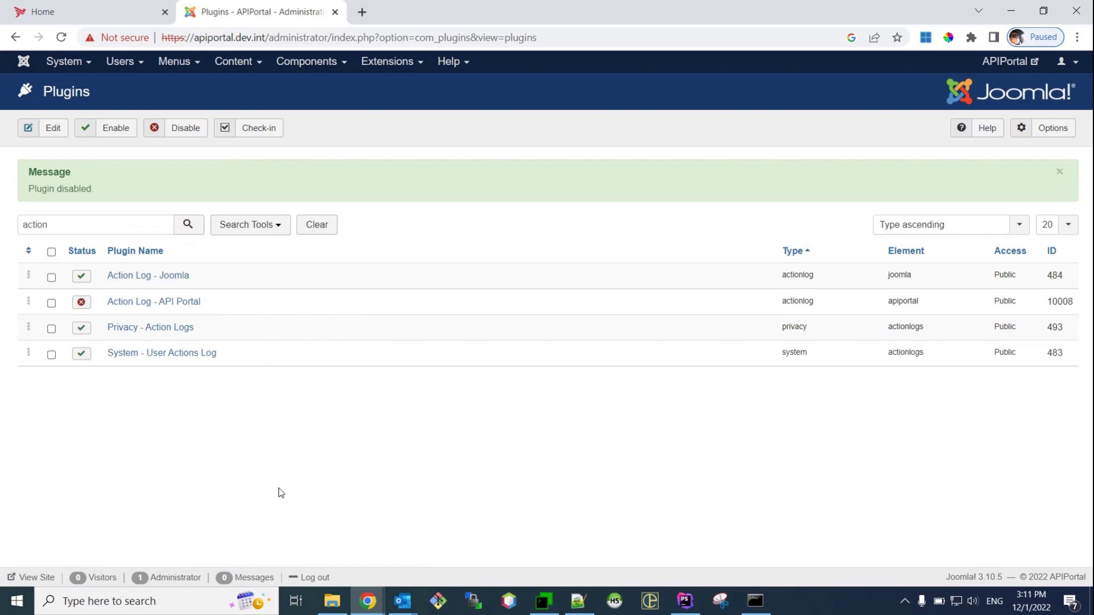
In Joomla! Update's Upload & Update tab, choose joomla-update-package-4.2.0.zip (24.65 MB) as the package
click(338, 66)
mouse_move(343, 83)
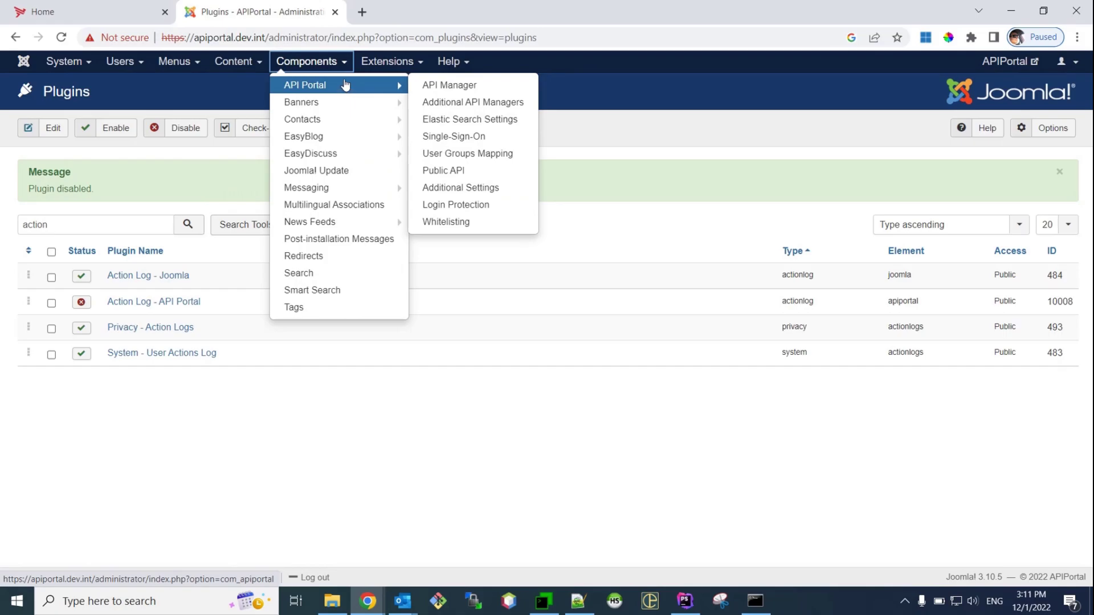
click(351, 172)
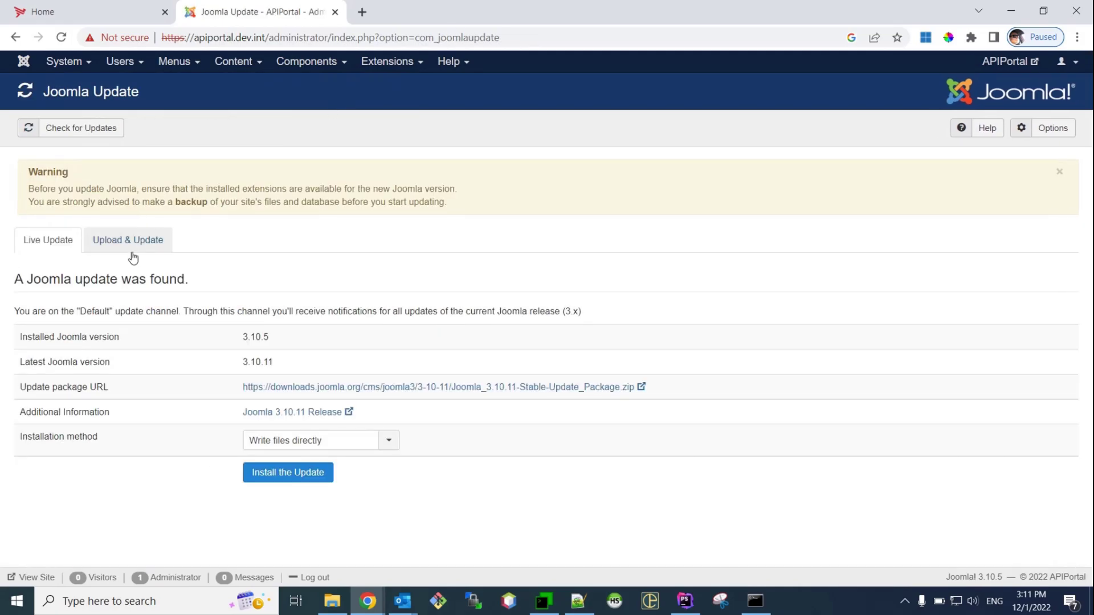
click(128, 244)
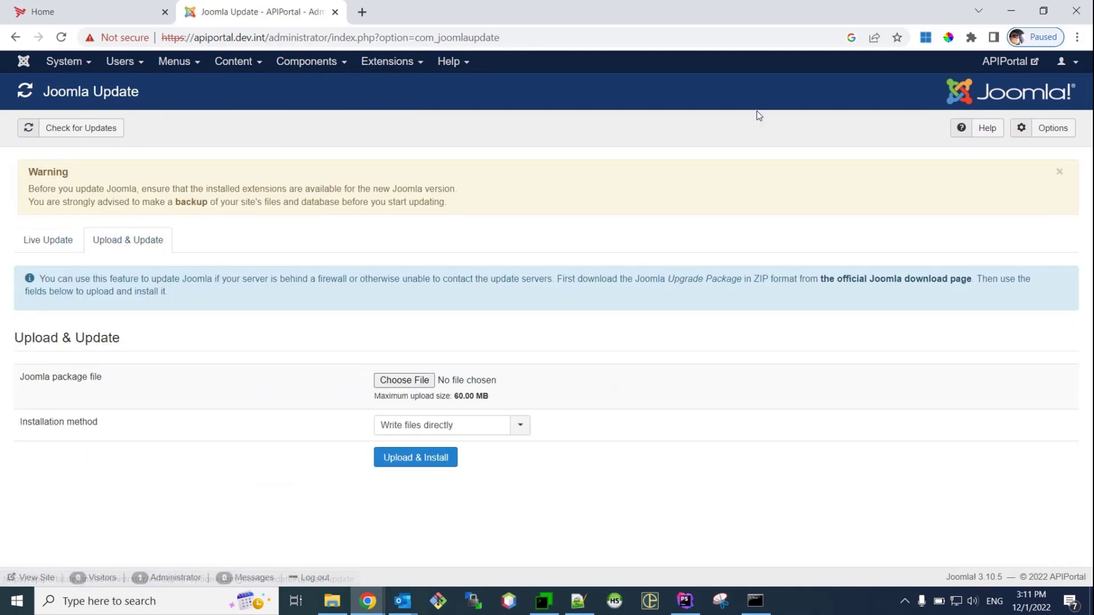
drag(494, 398, 454, 397)
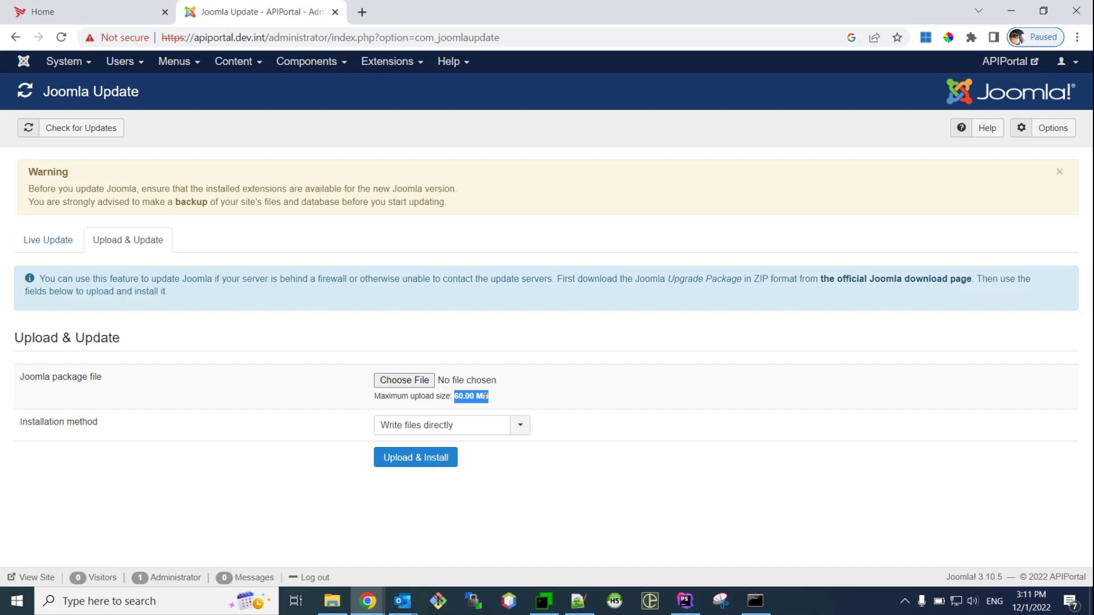
click(456, 400)
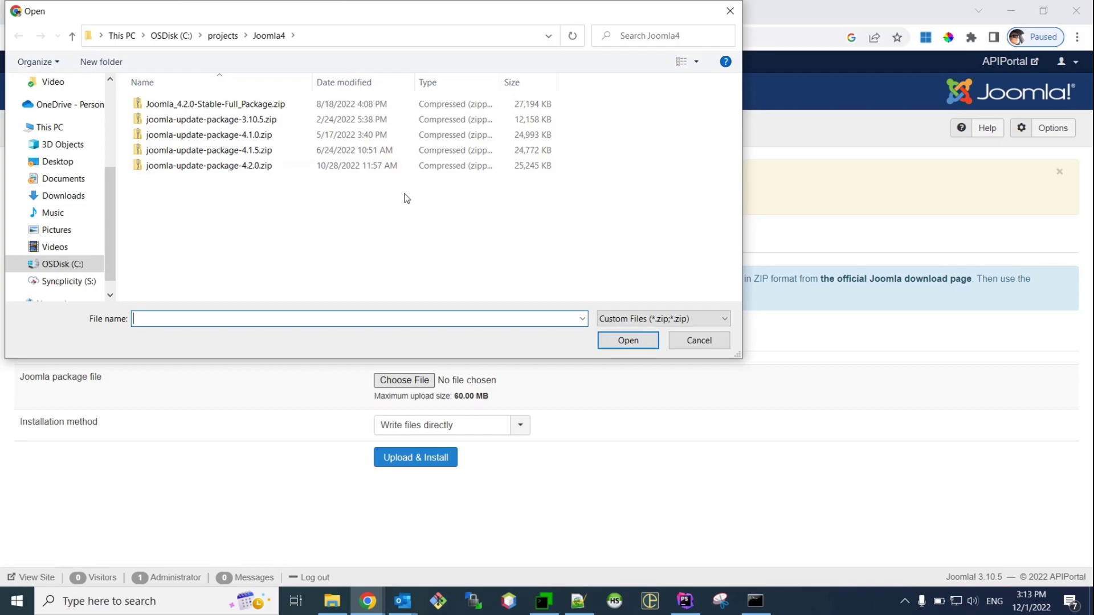
click(219, 169)
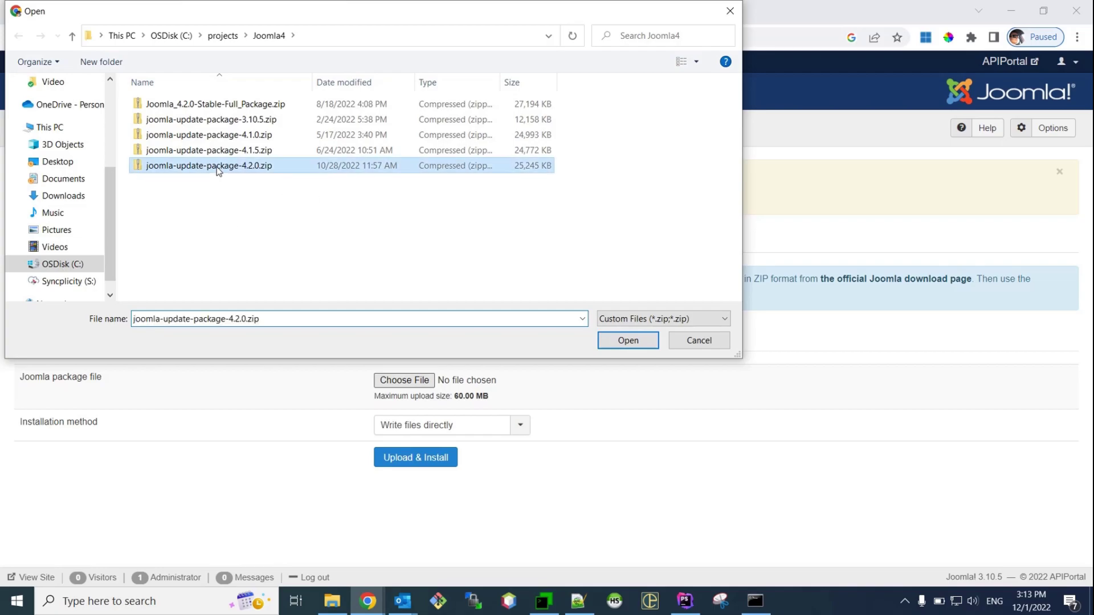
click(628, 340)
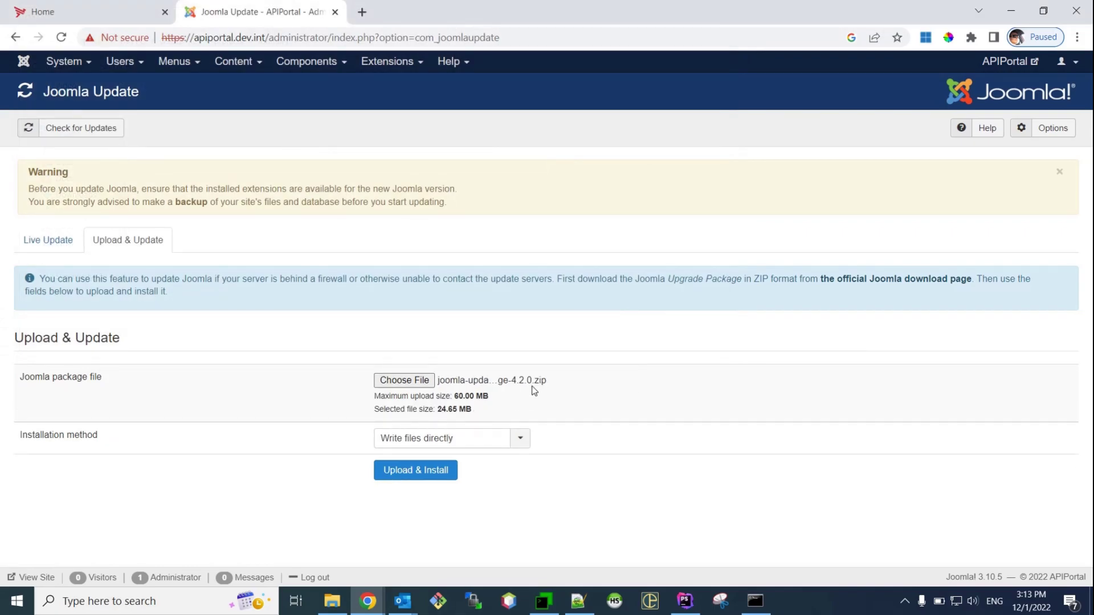
Upload and install the 4.2.0 package, confirming with the admin username and password
click(434, 475)
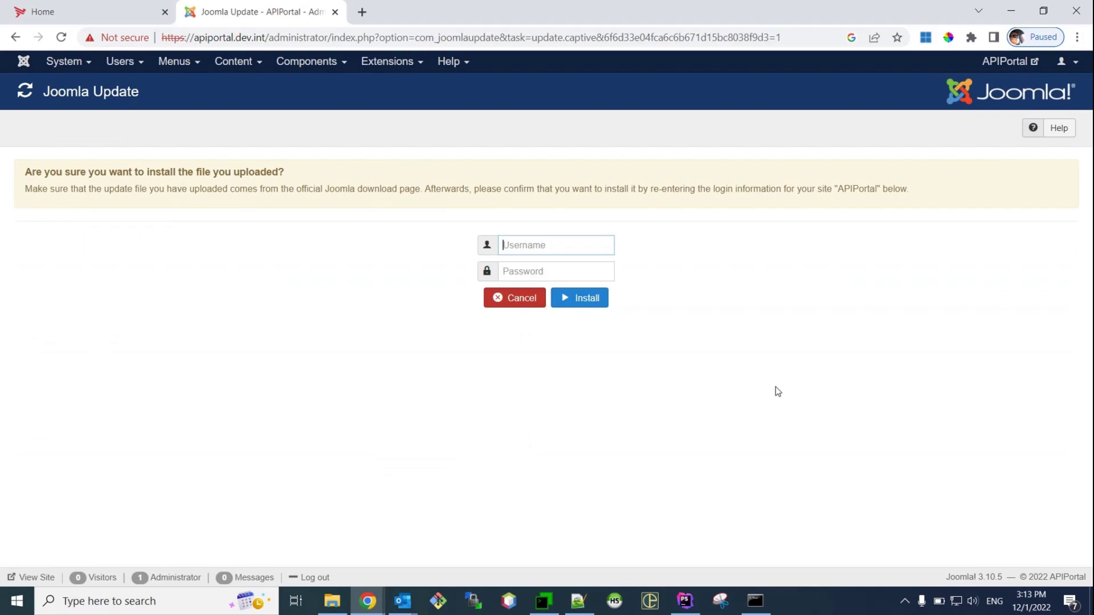
text(admin)
key(Tab)
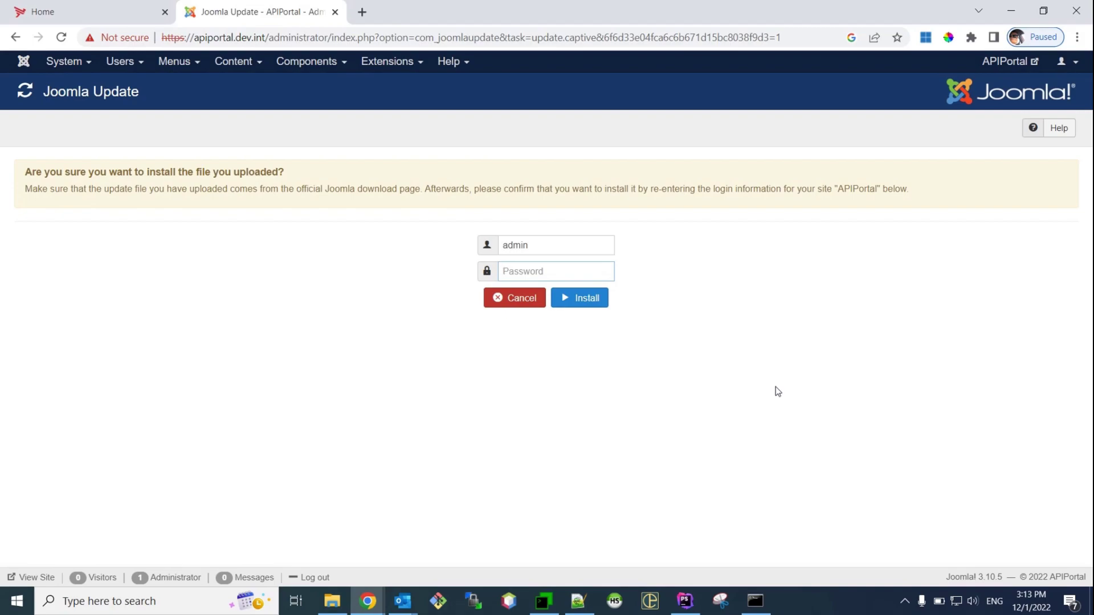
text(•••••••)
key(Return)
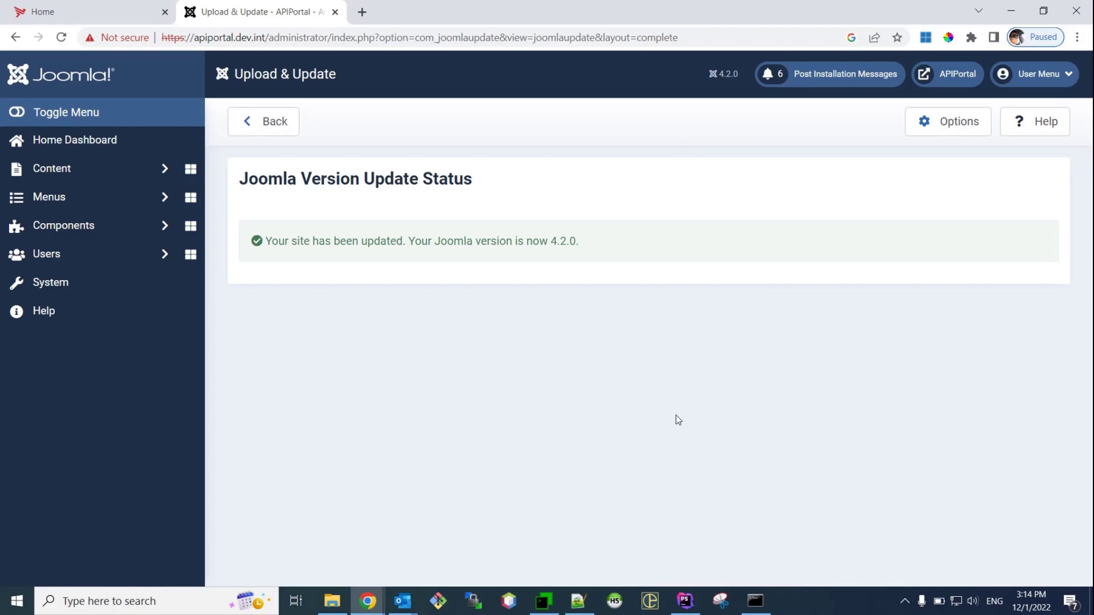
In MTPuTTY, reconnect, change into /home/upgradeToLatest and list its files
click(545, 601)
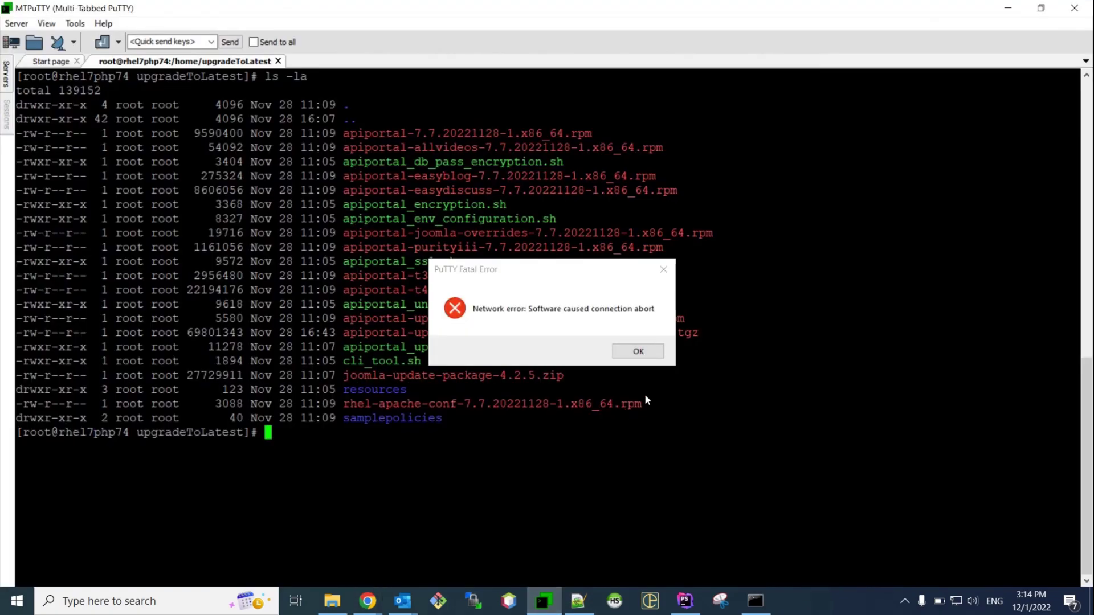
click(650, 357)
text(cd /)
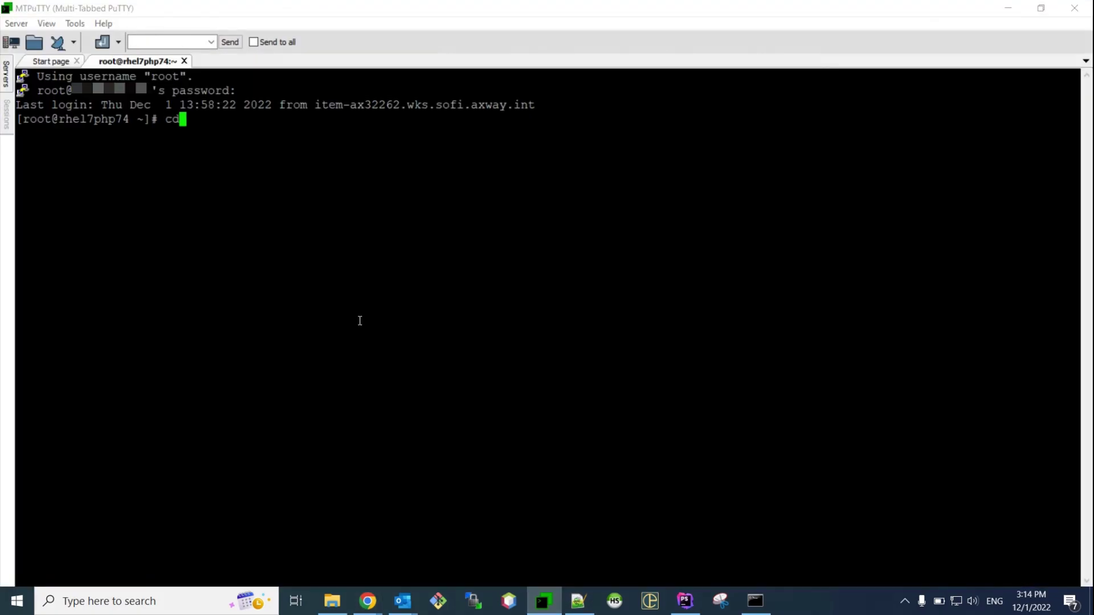
text(home/upgradeTo)
key(Tab)
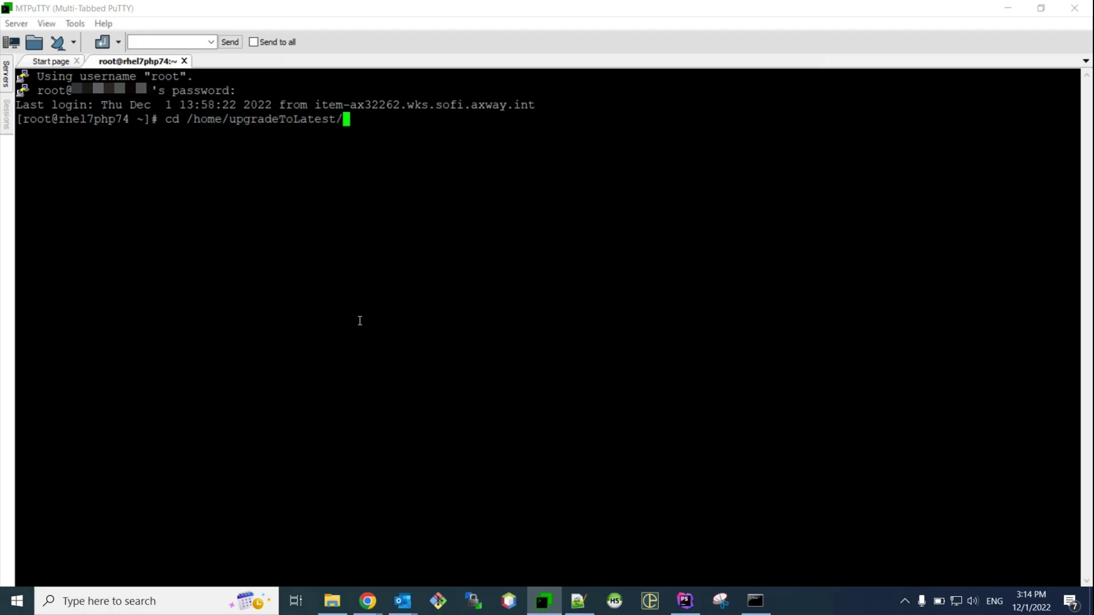
key(Return)
text(ll)
key(Return)
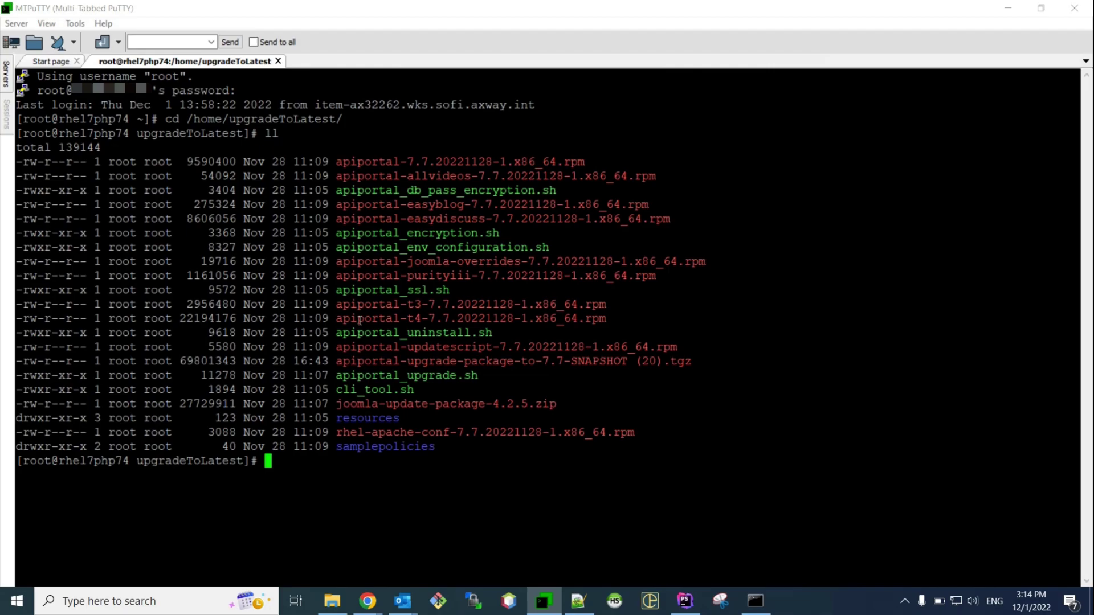
Run ./apiportal_upgrade.sh and let it finish successfully
text(./api)
key(Tab)
text(u)
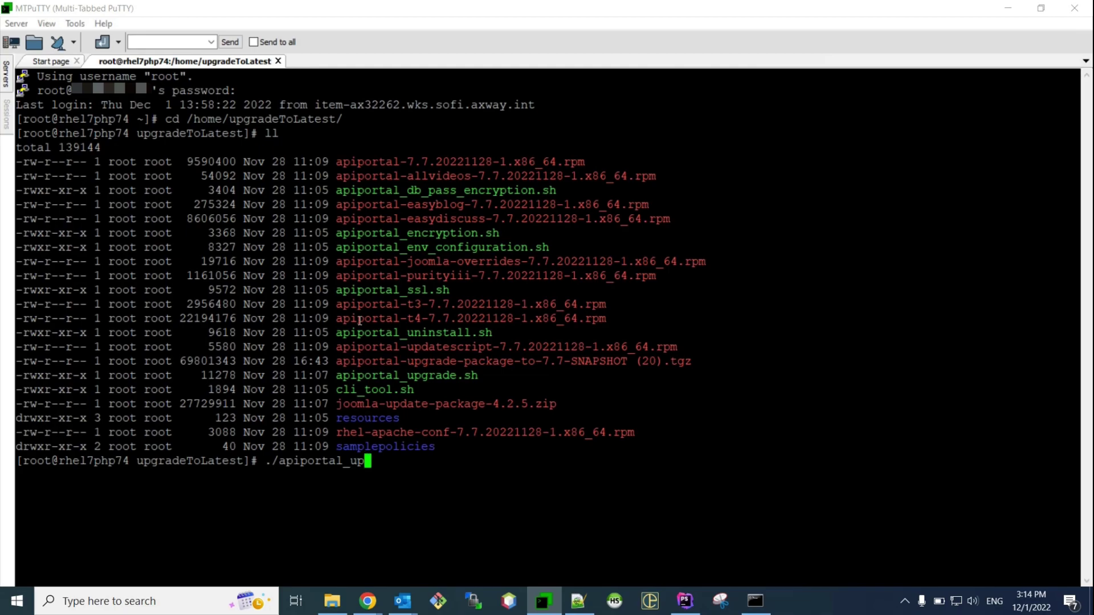
key(Tab)
key(Return)
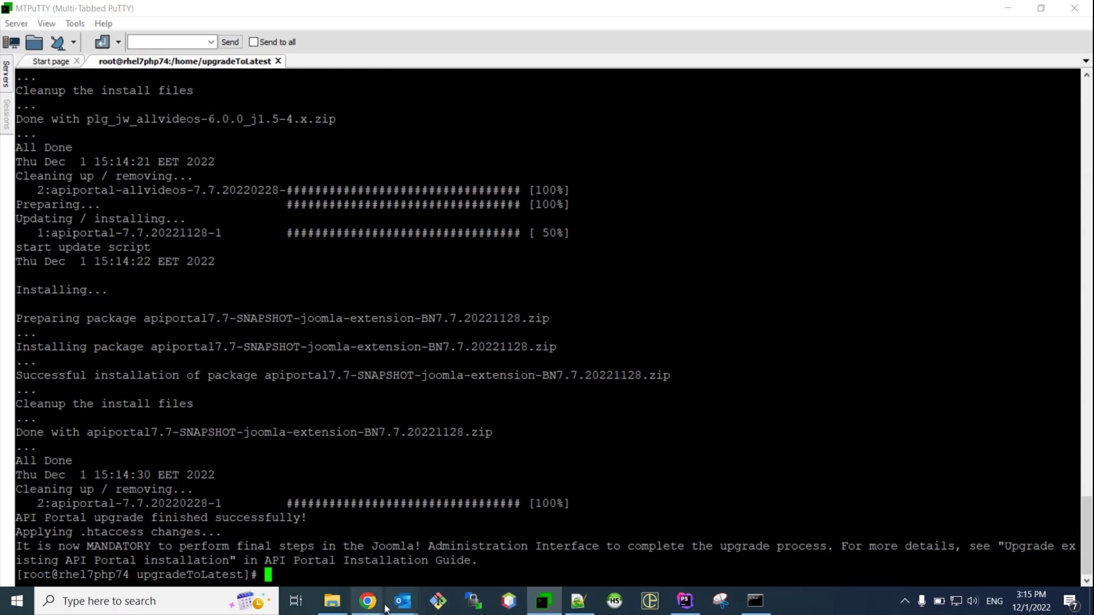
Reload the administration page and log back in with the admin credentials
mouse_move(382, 608)
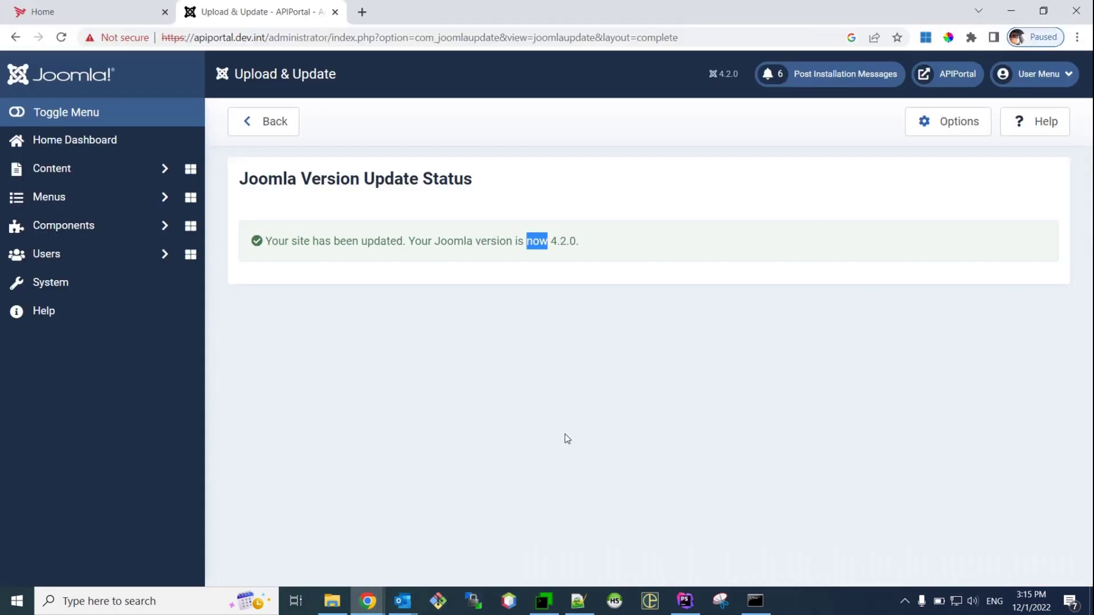
key(F5)
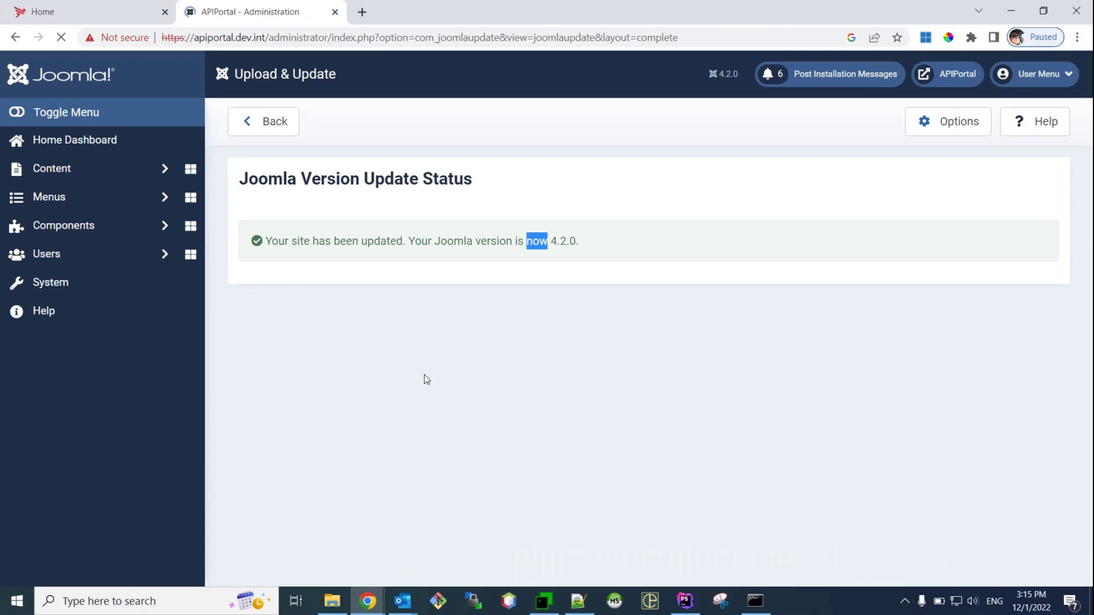
text(admin)
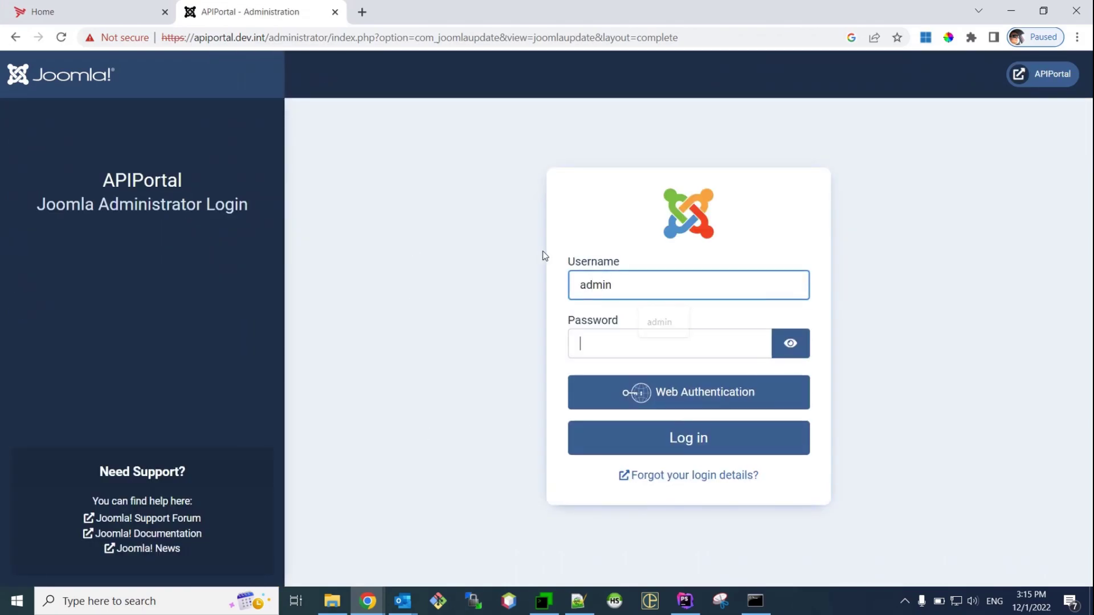
key(Tab)
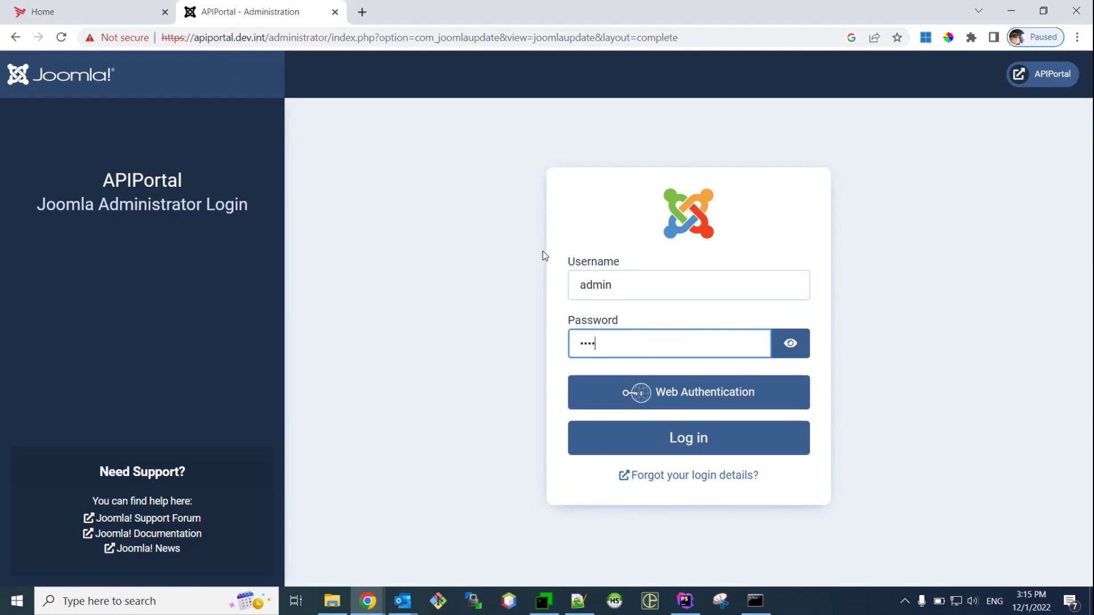
key(Return)
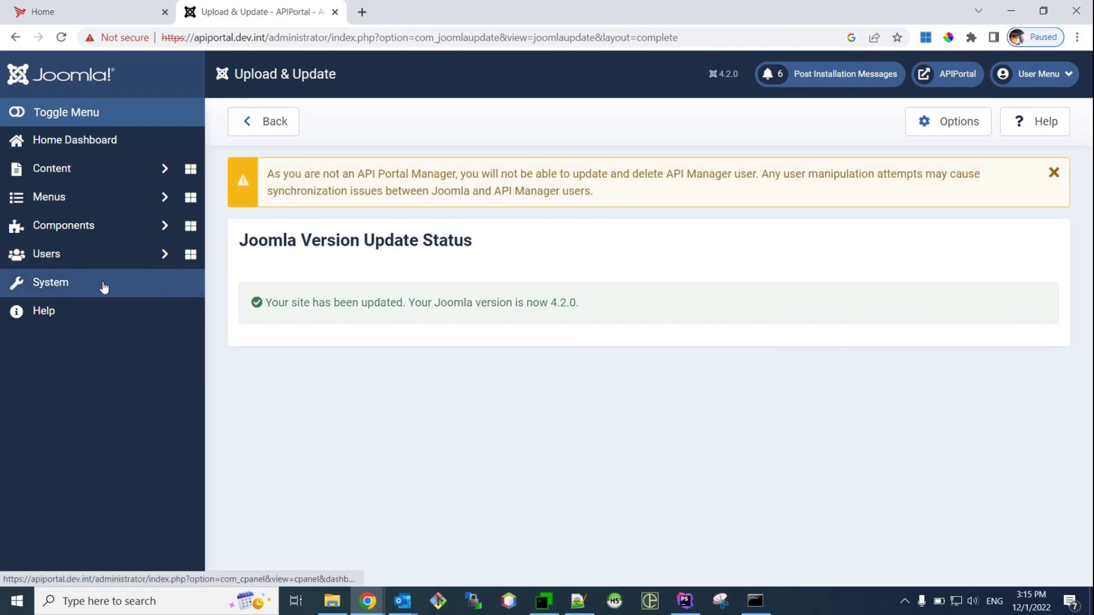
Search System > Plugins for 't3' to confirm T3 Framework is enabled
click(64, 285)
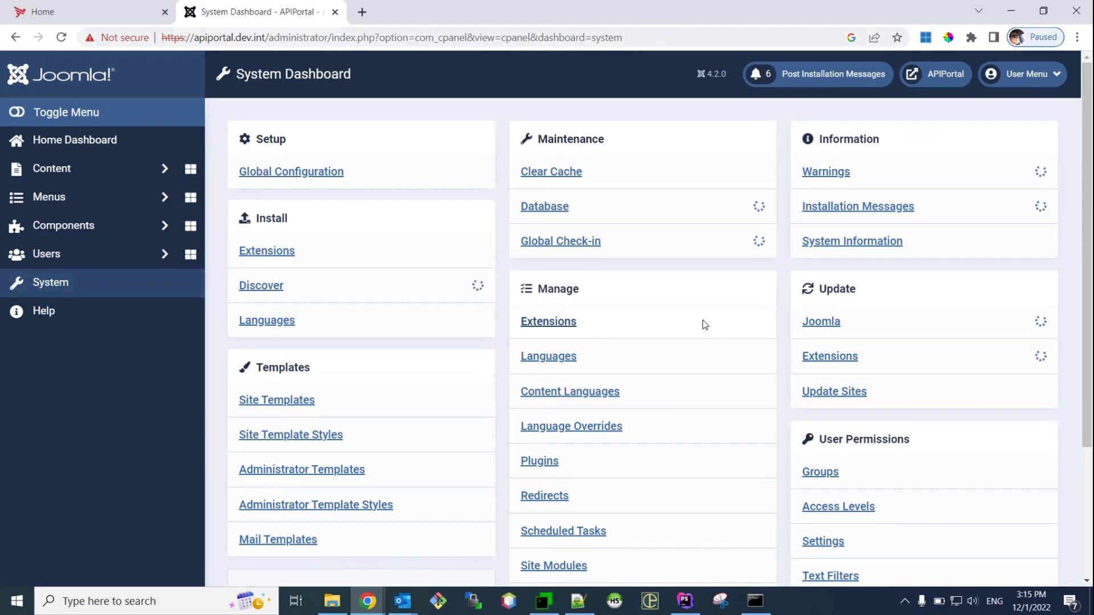
scroll(638, 302, down, 1)
click(539, 390)
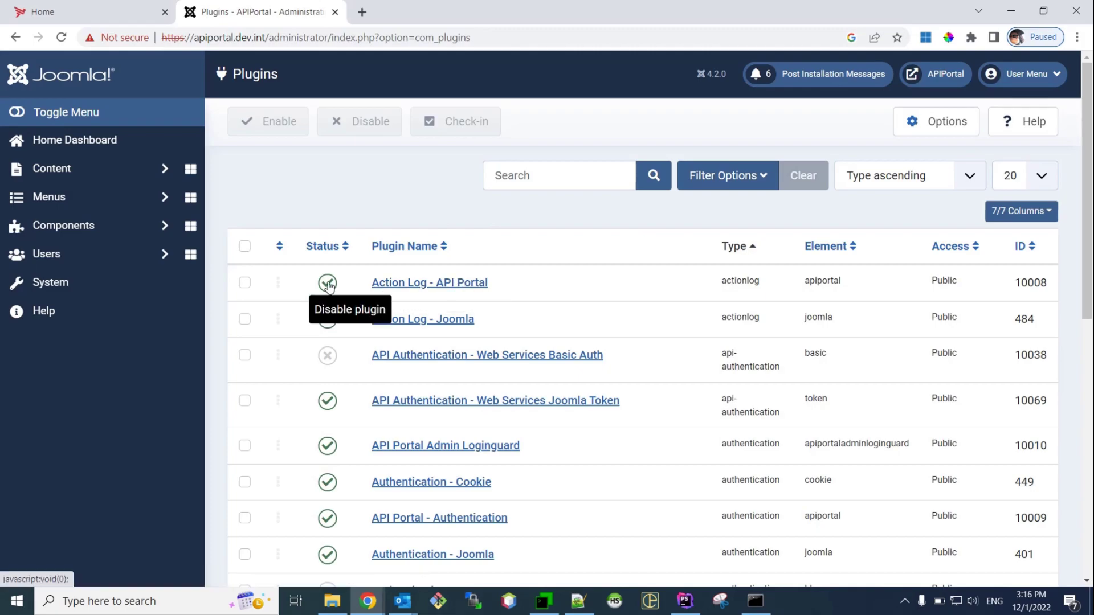
click(584, 175)
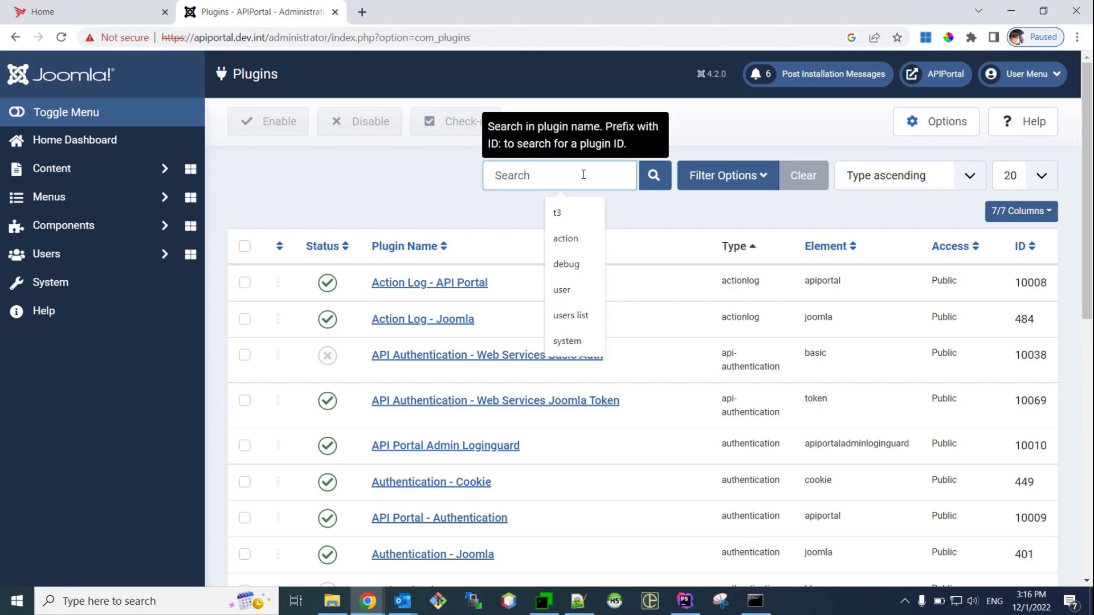
text(t3)
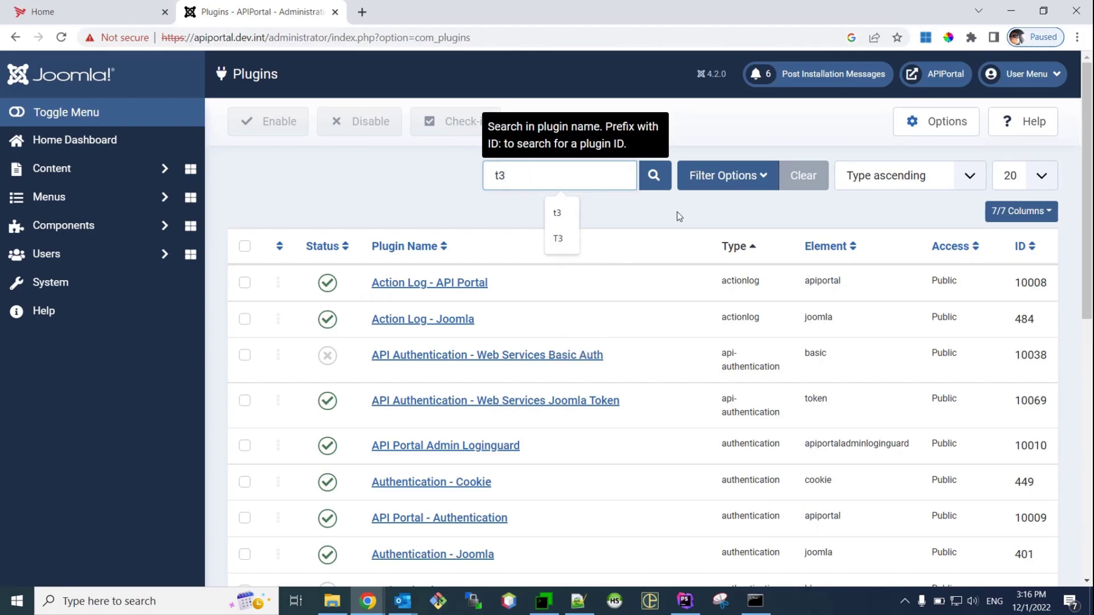
click(654, 177)
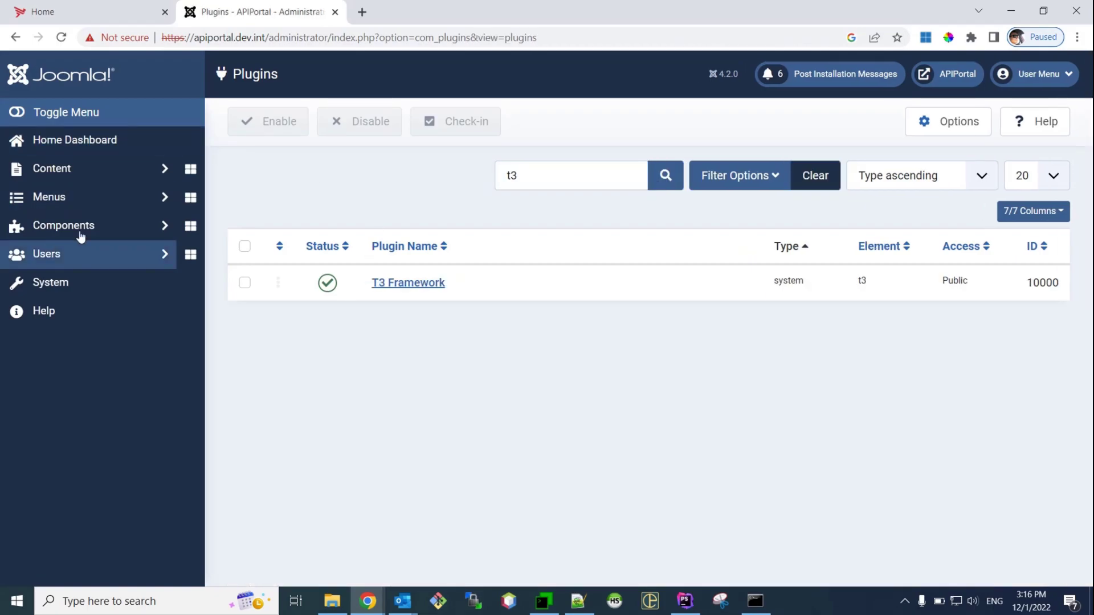
click(63, 278)
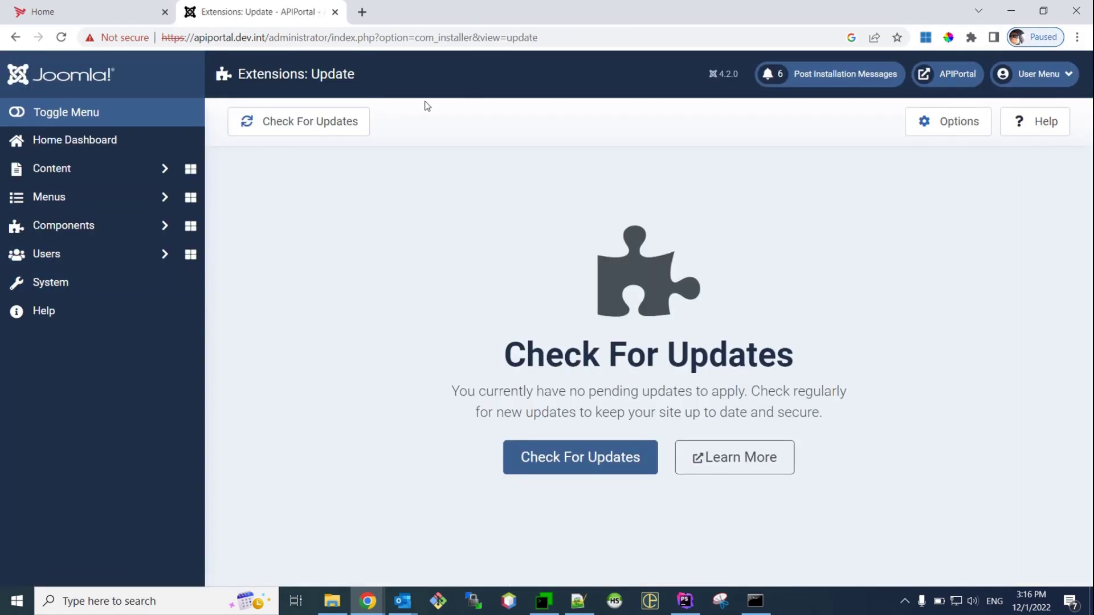
Filter System > Manage > Extensions by 'API Portal' and select the API Portal component at 7.7.20221128
click(78, 292)
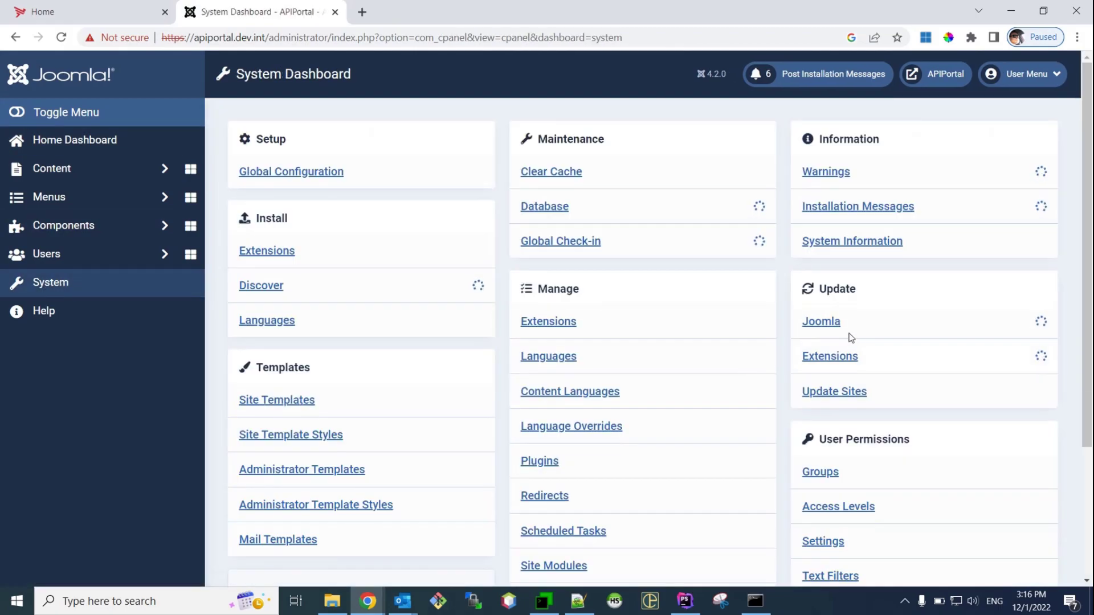
scroll(891, 339, down, 1)
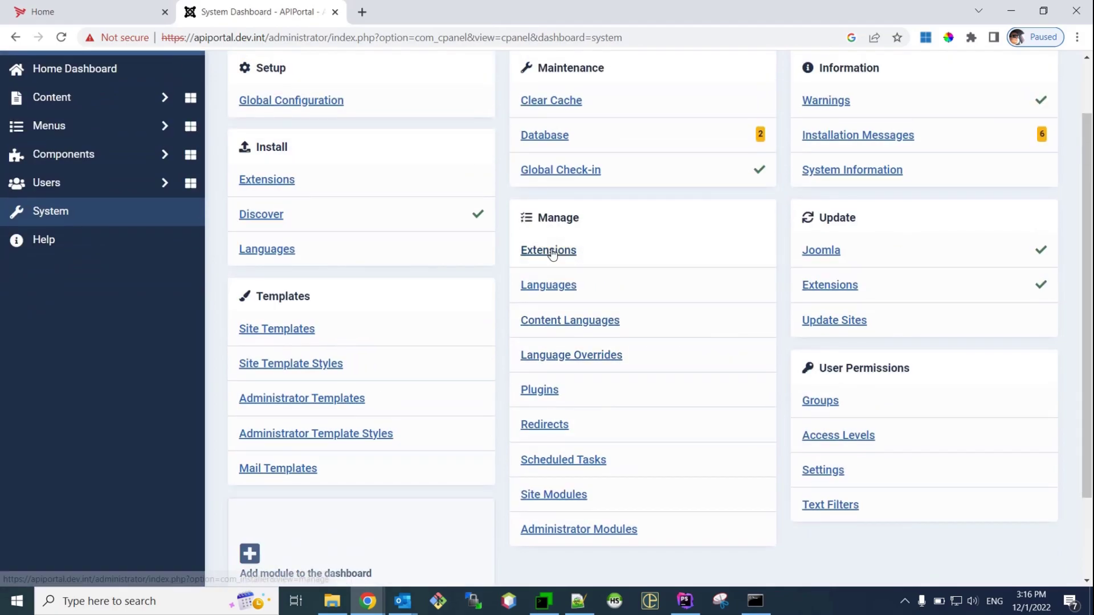
click(551, 250)
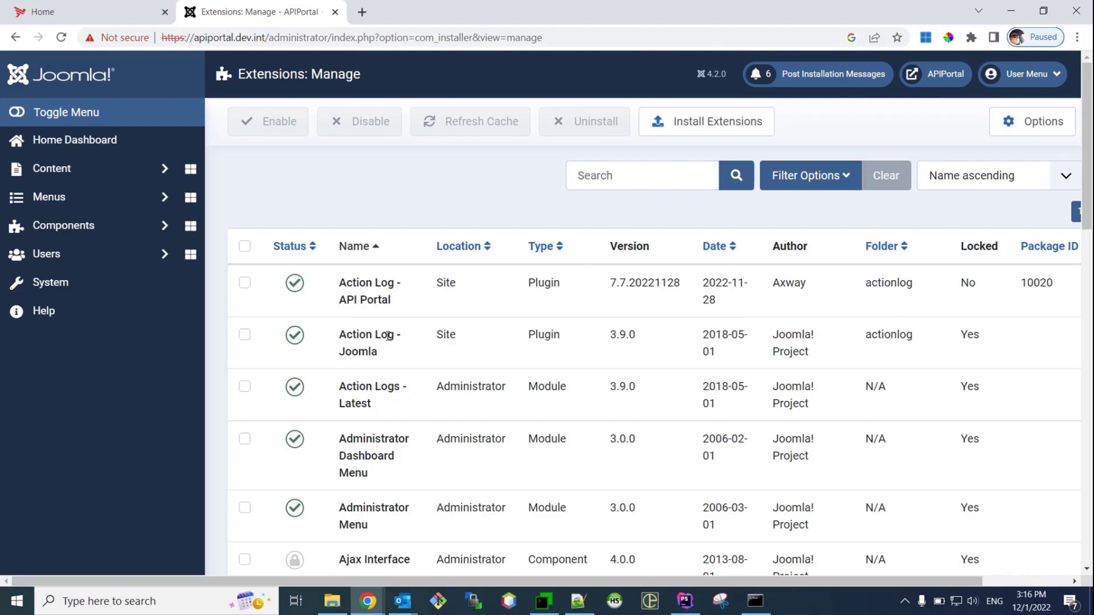
scroll(467, 388, down, 3)
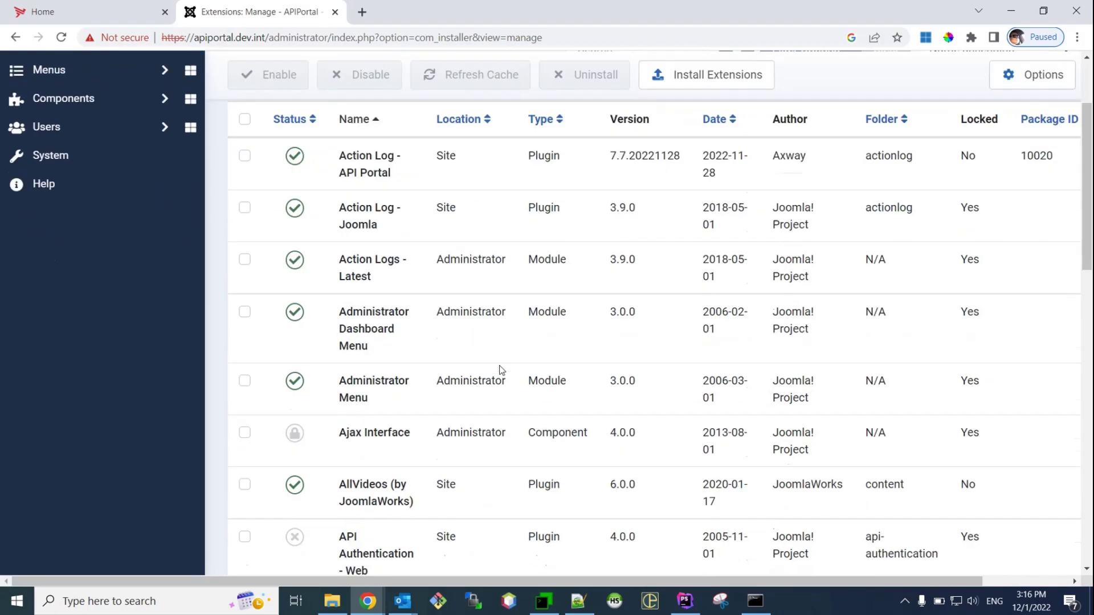
scroll(496, 342, up, 3)
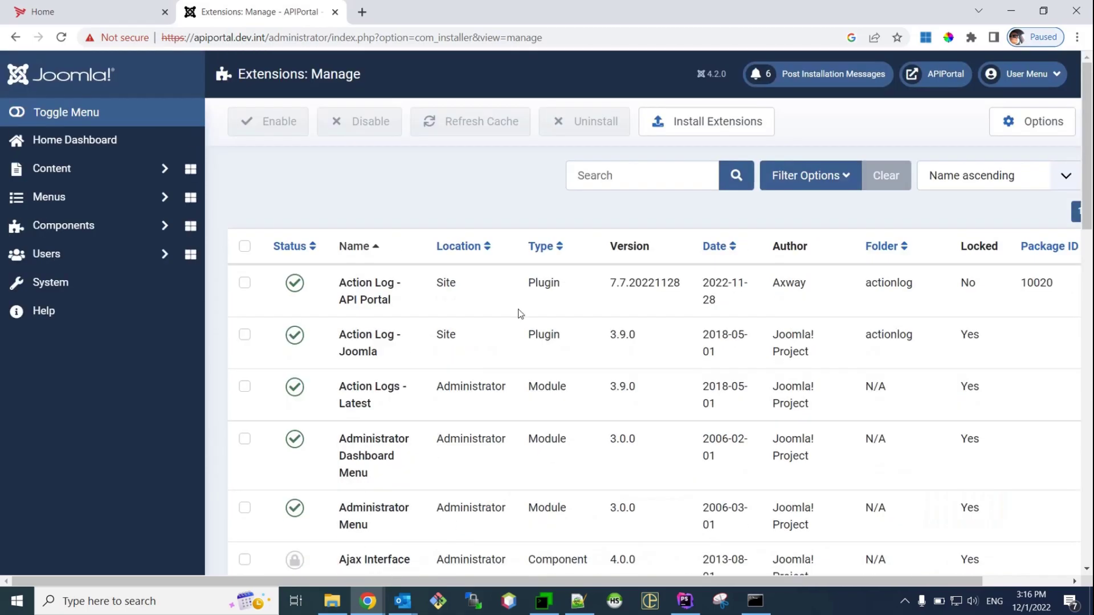
click(601, 177)
text(API Po)
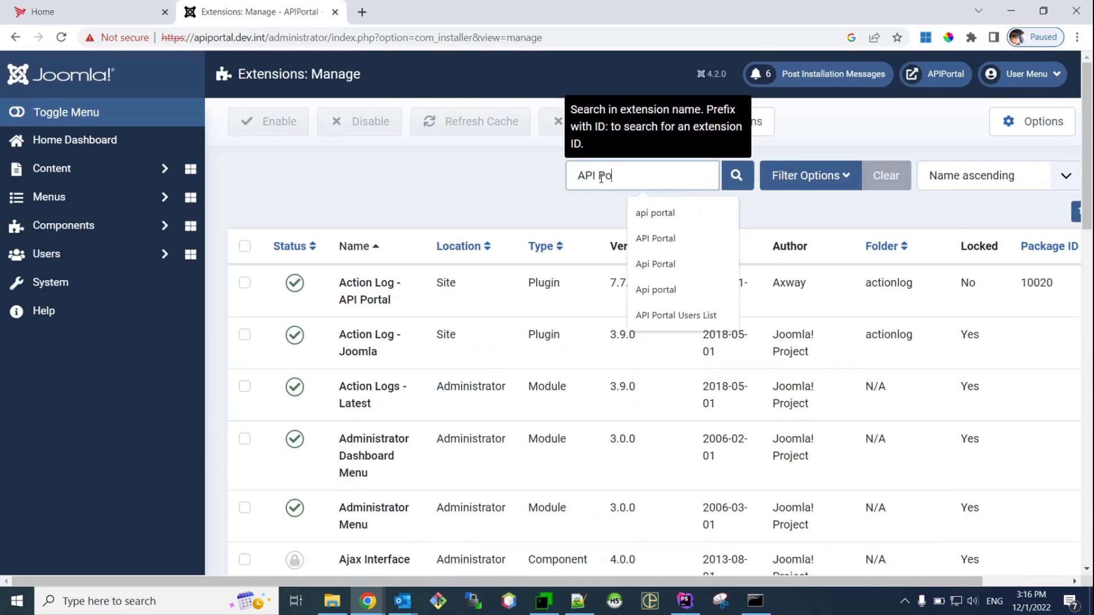
text(rtal)
key(Return)
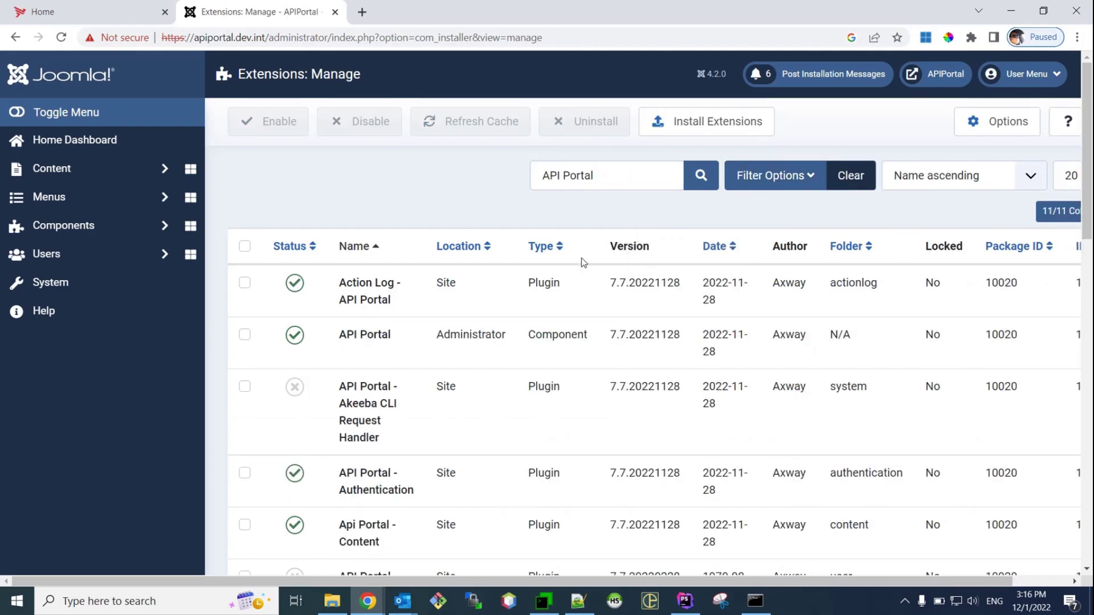
drag(640, 333, 668, 334)
click(664, 337)
click(664, 336)
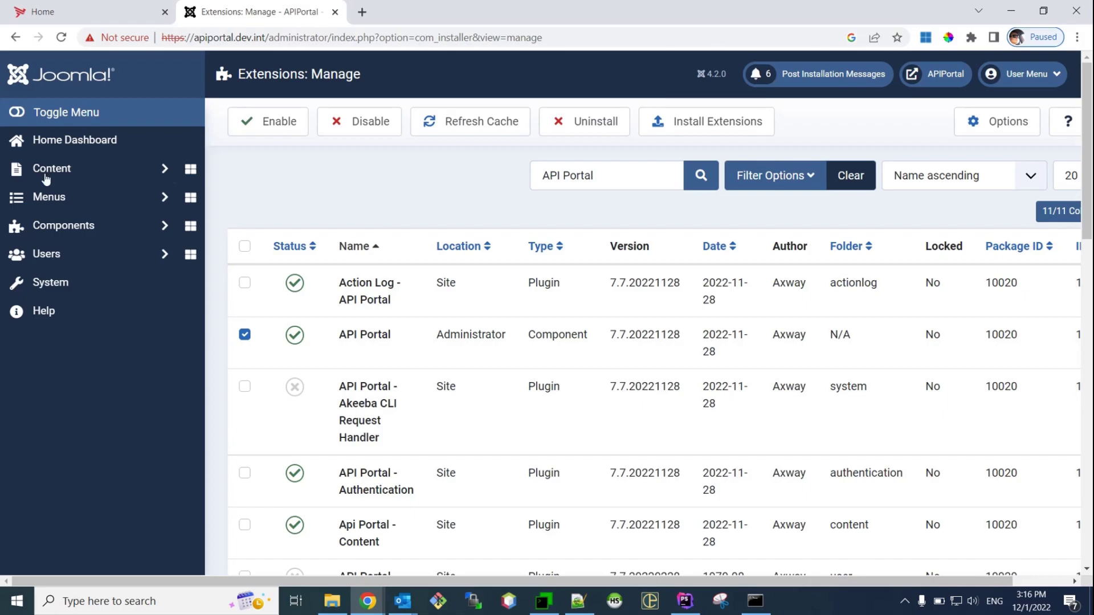
click(94, 10)
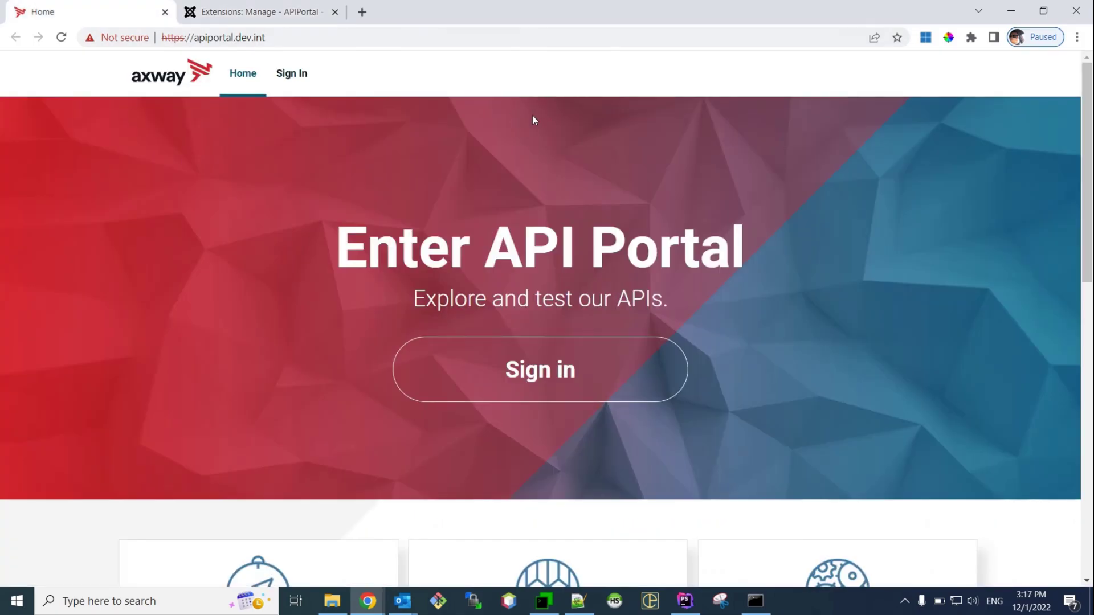
key(F5)
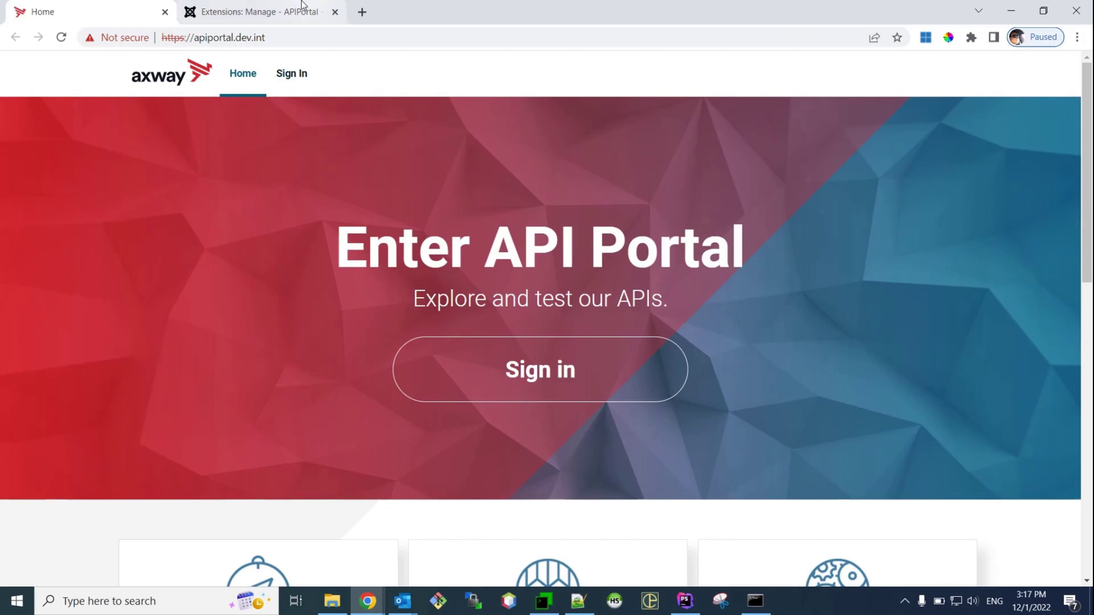
click(271, 6)
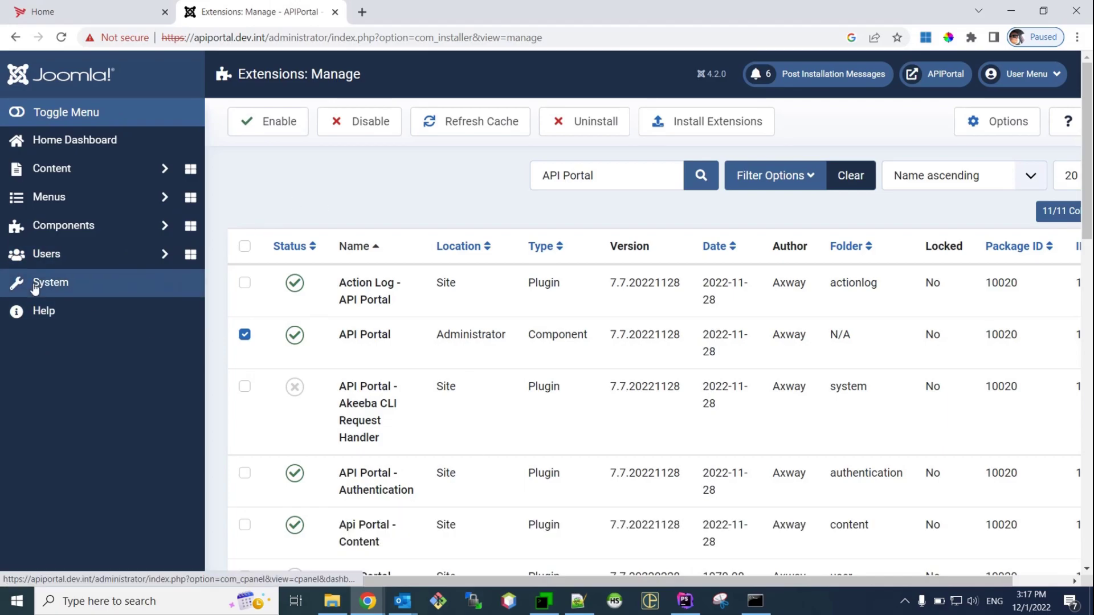
In System > Site Template Styles, star T4 - Default as the default style
click(74, 290)
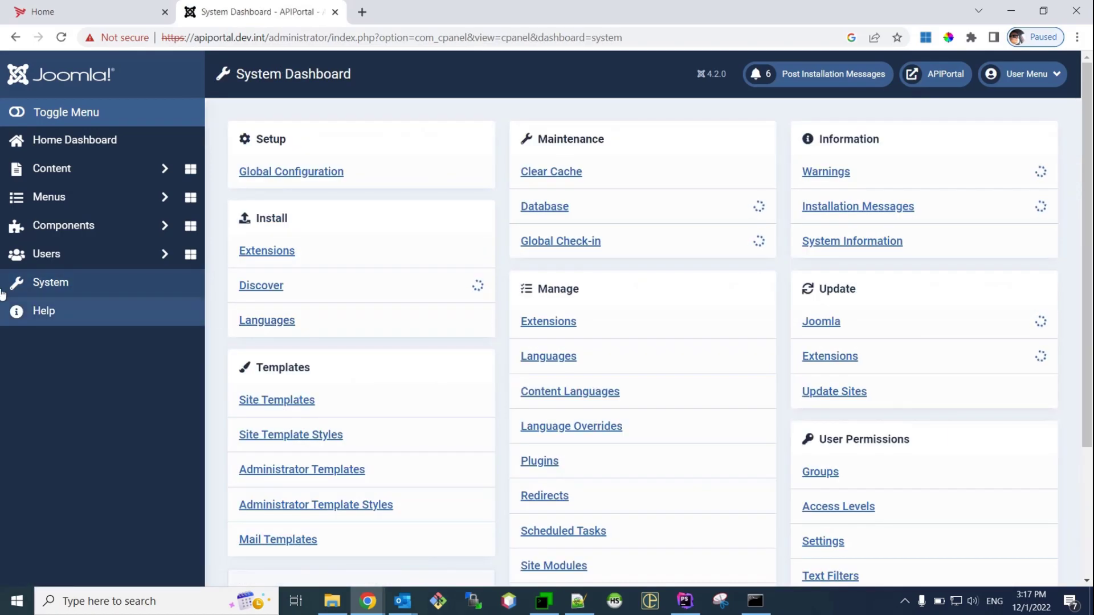
click(329, 436)
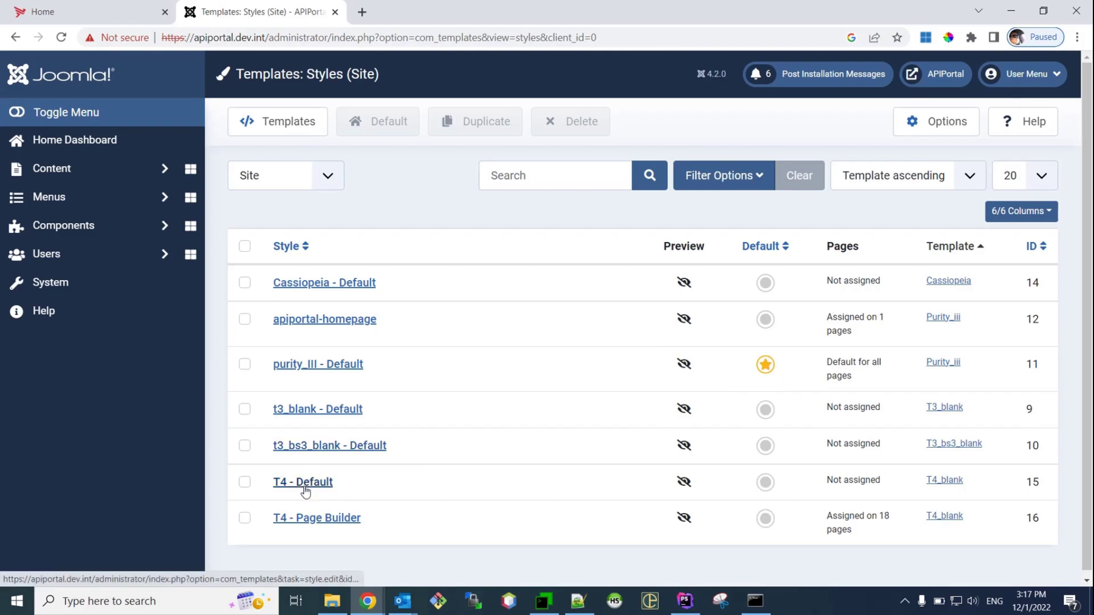
click(764, 483)
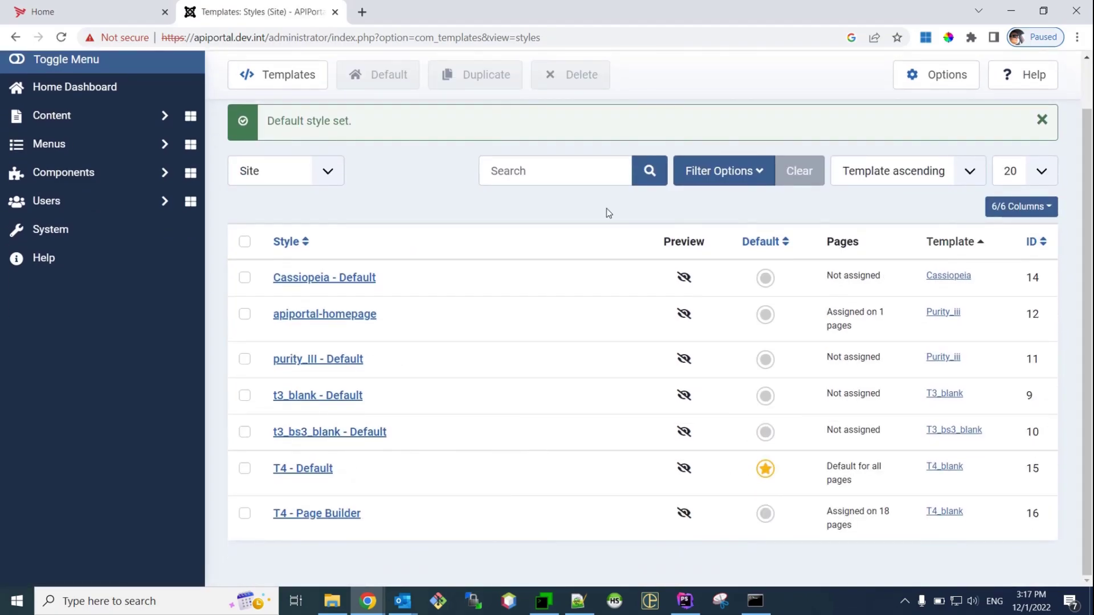
scroll(570, 217, up, 1)
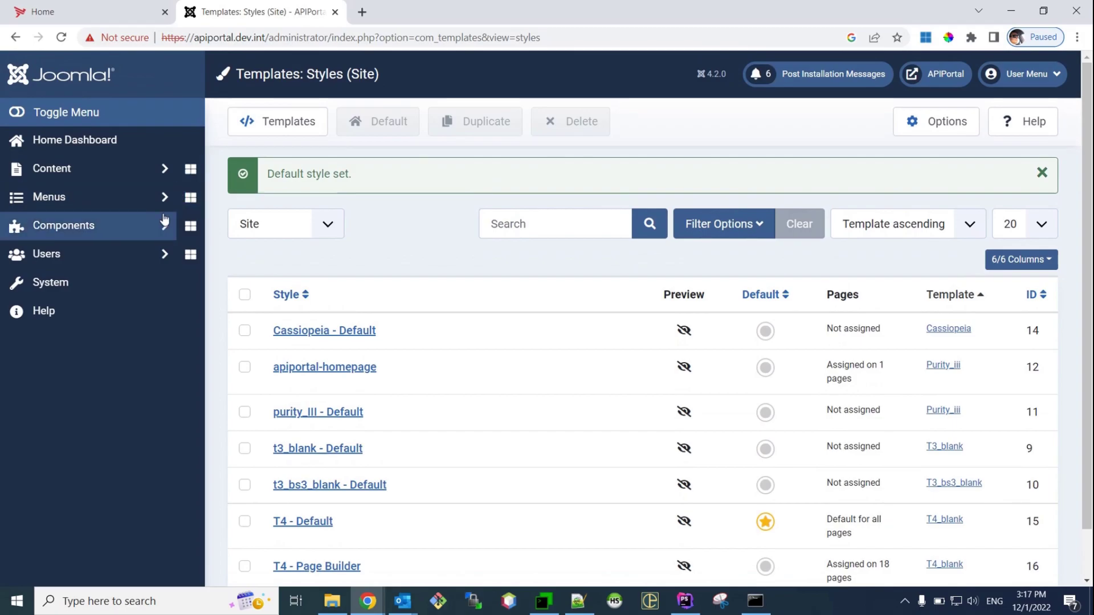
Expand Menus in the sidebar to show Legal Menu, User Menu T4, Main Menu T4 and Main Menu
click(153, 198)
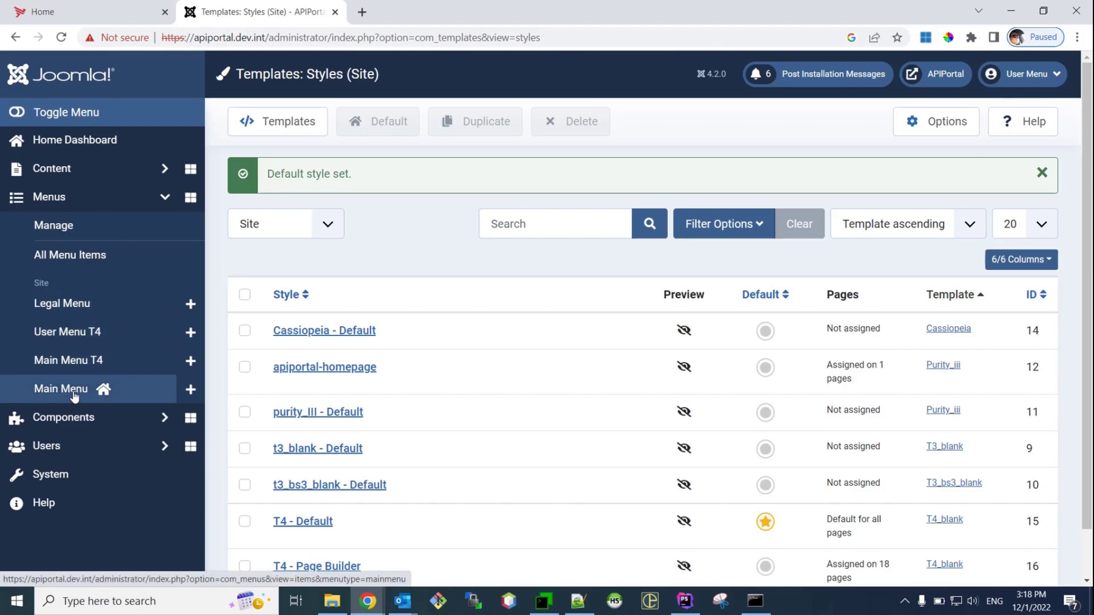
Make Home the site's home item and bulk-publish all 16 Main Menu T4 items
click(98, 367)
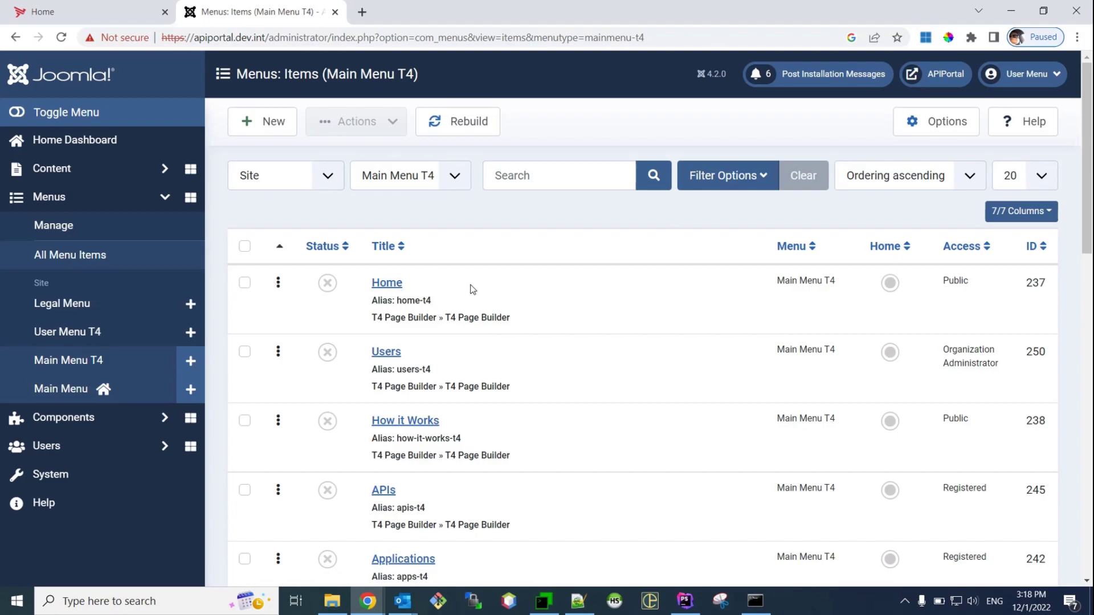
click(891, 285)
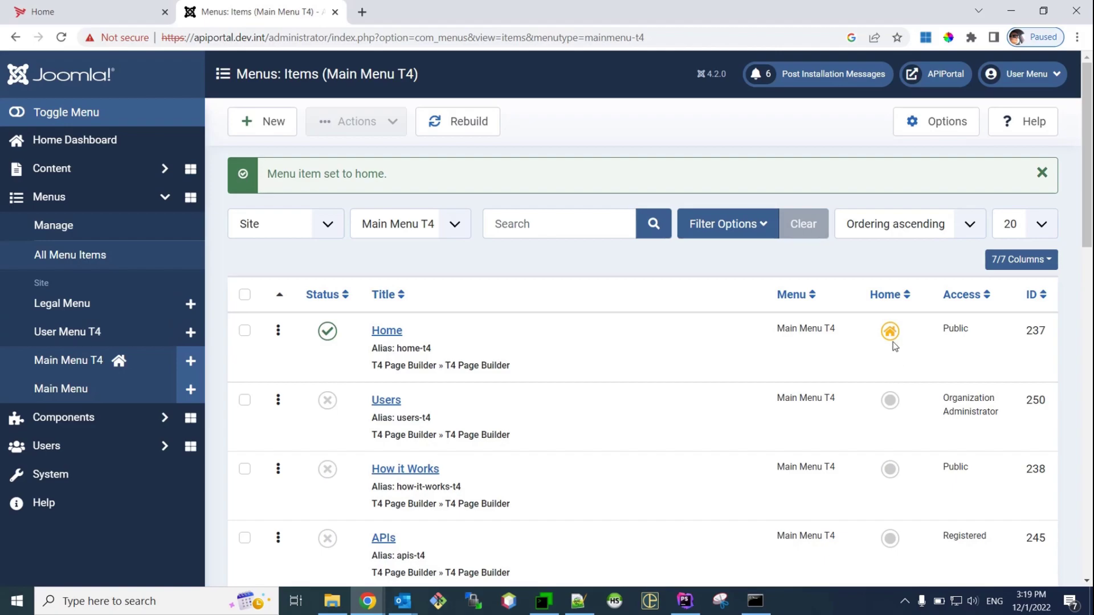
click(244, 296)
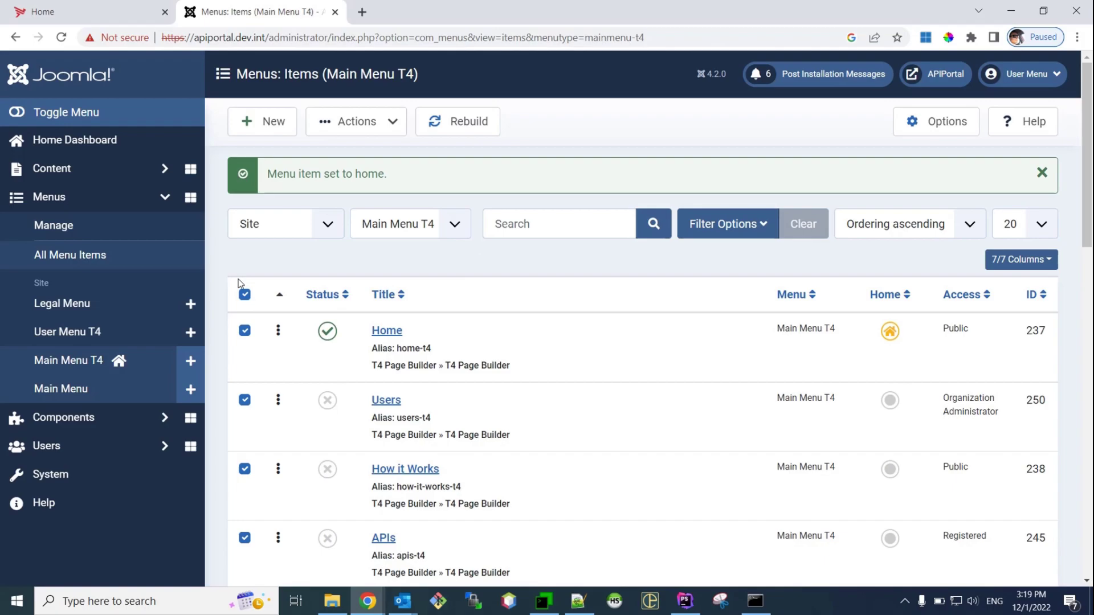
click(245, 296)
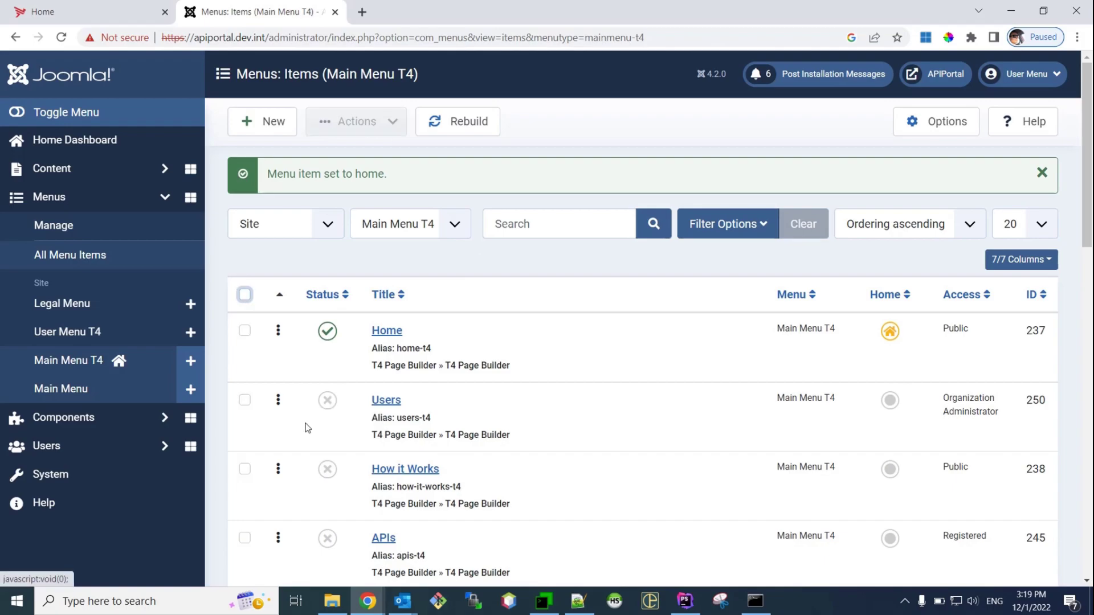
click(245, 295)
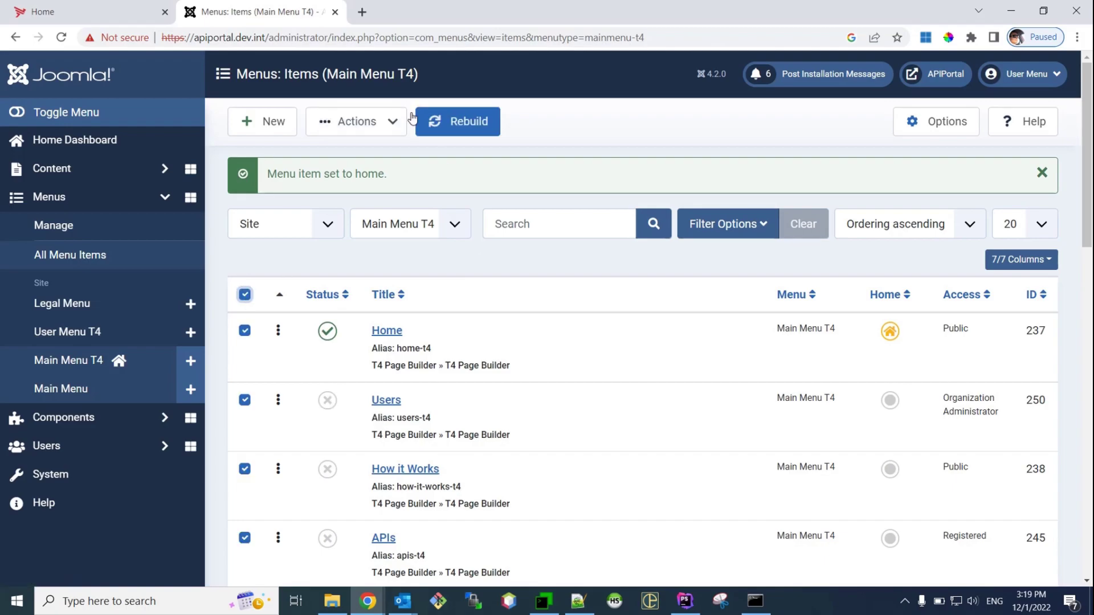
click(392, 123)
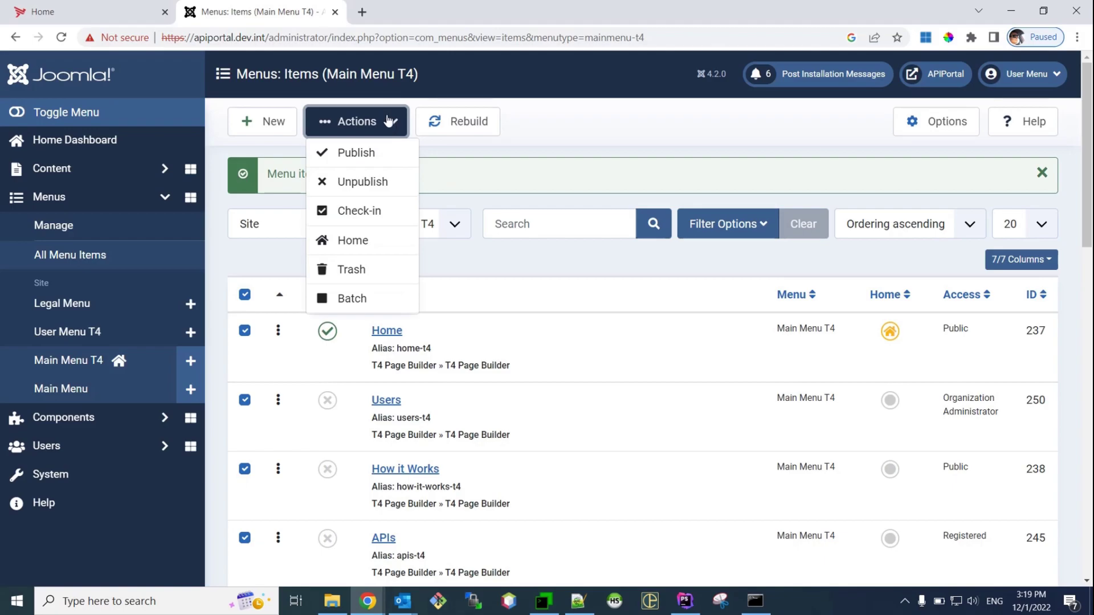
click(379, 152)
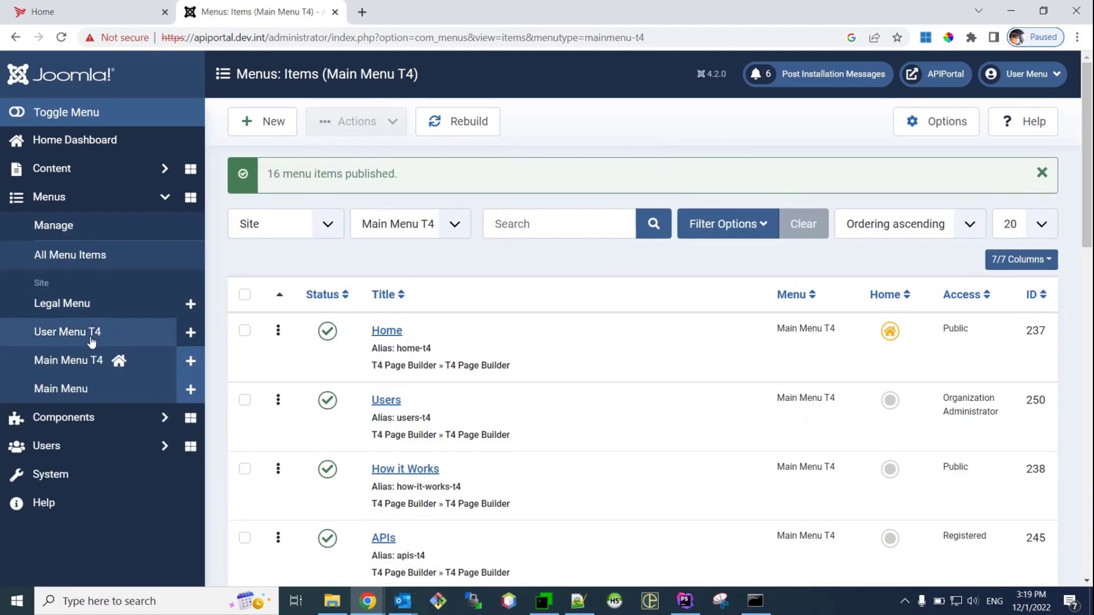
Bulk-unpublish all 15 items of the old Main Menu
click(78, 392)
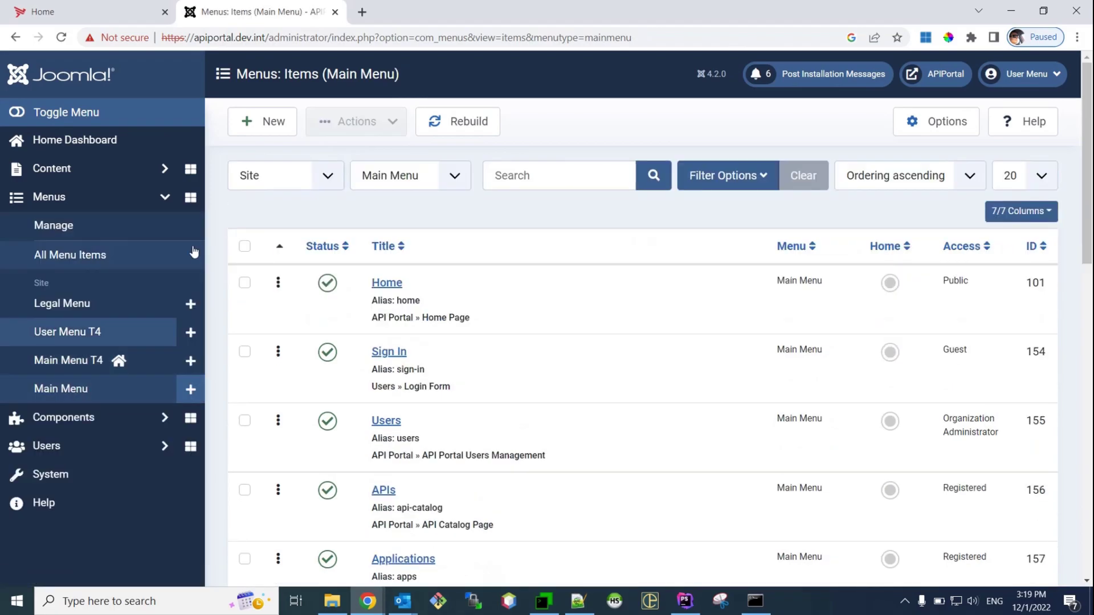
click(245, 247)
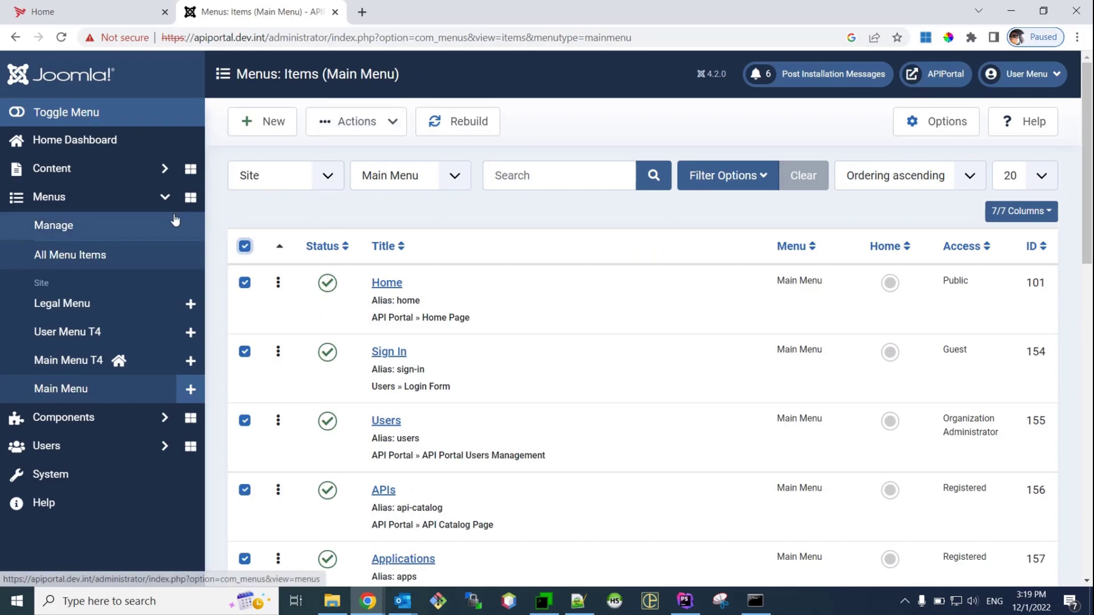
click(390, 136)
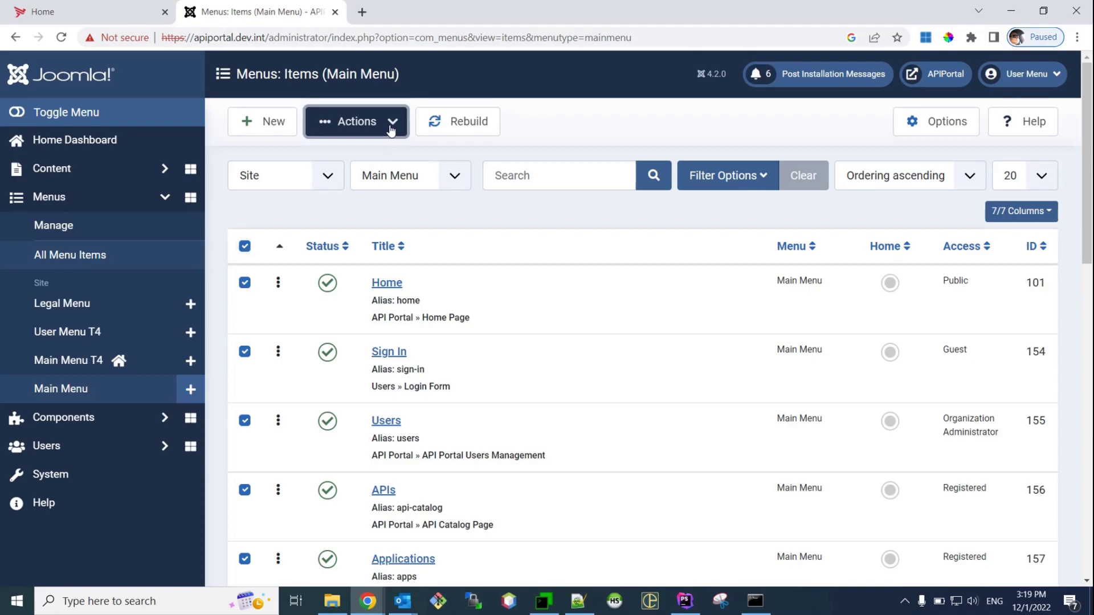
click(376, 182)
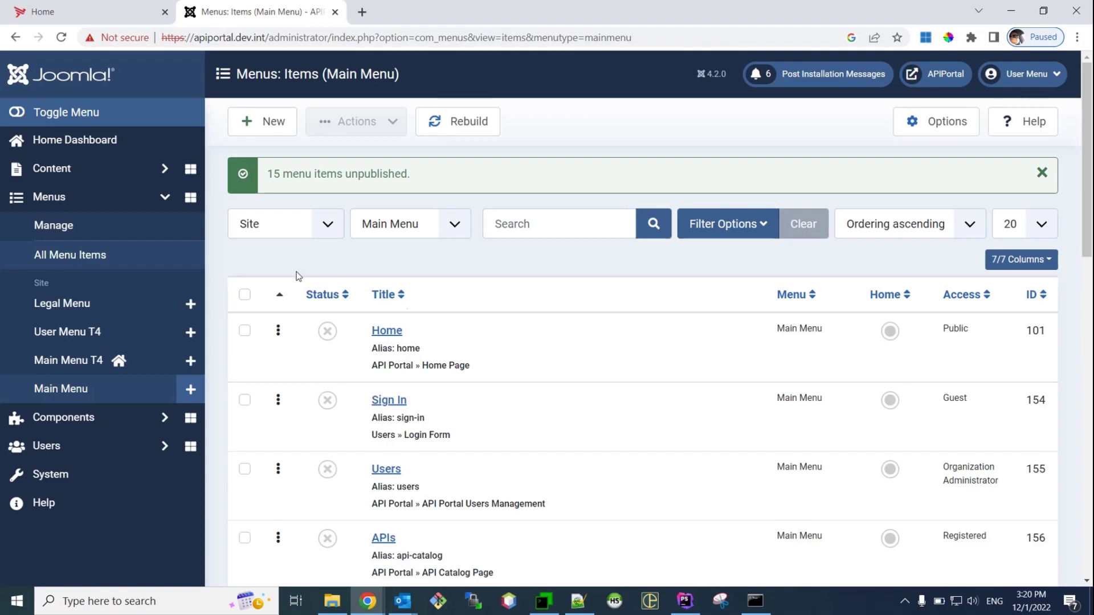
Bulk-publish all 10 User Menu T4 items, then list the Legal Menu's items
click(62, 341)
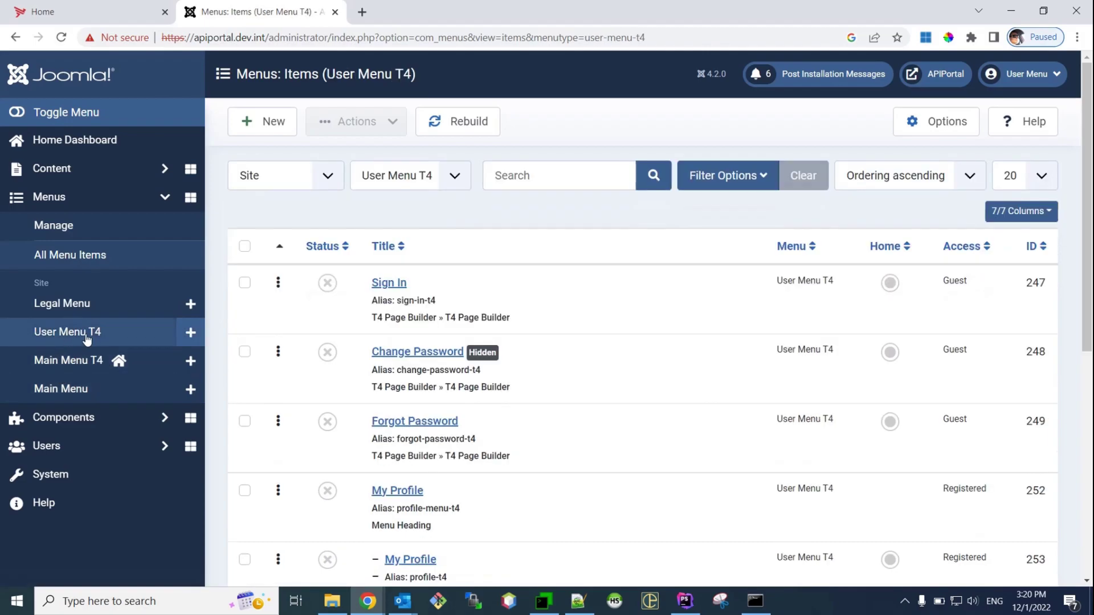
click(245, 246)
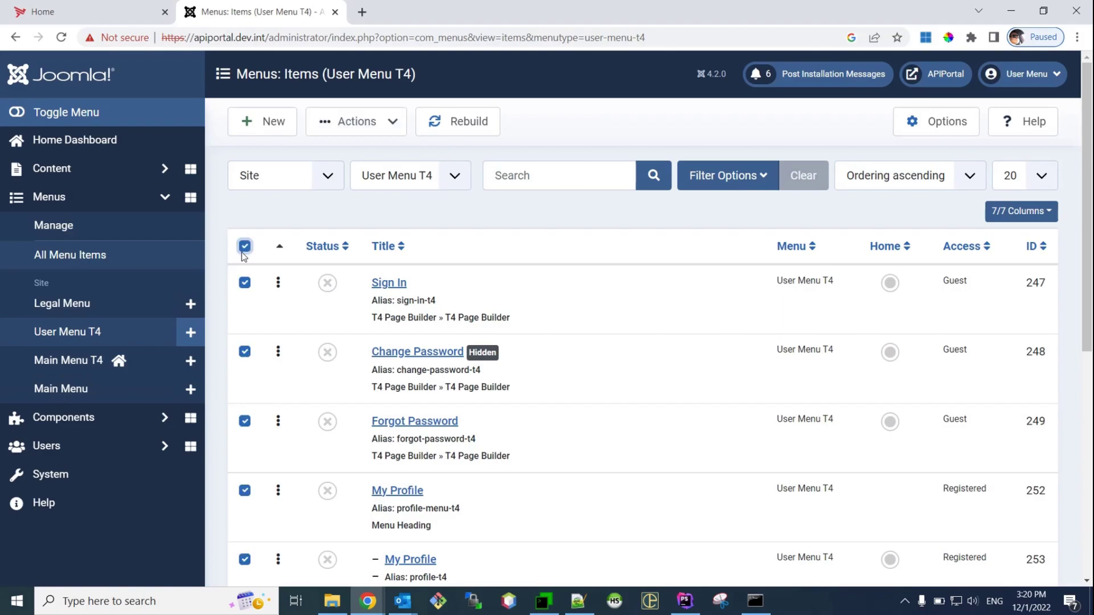
click(390, 126)
click(364, 155)
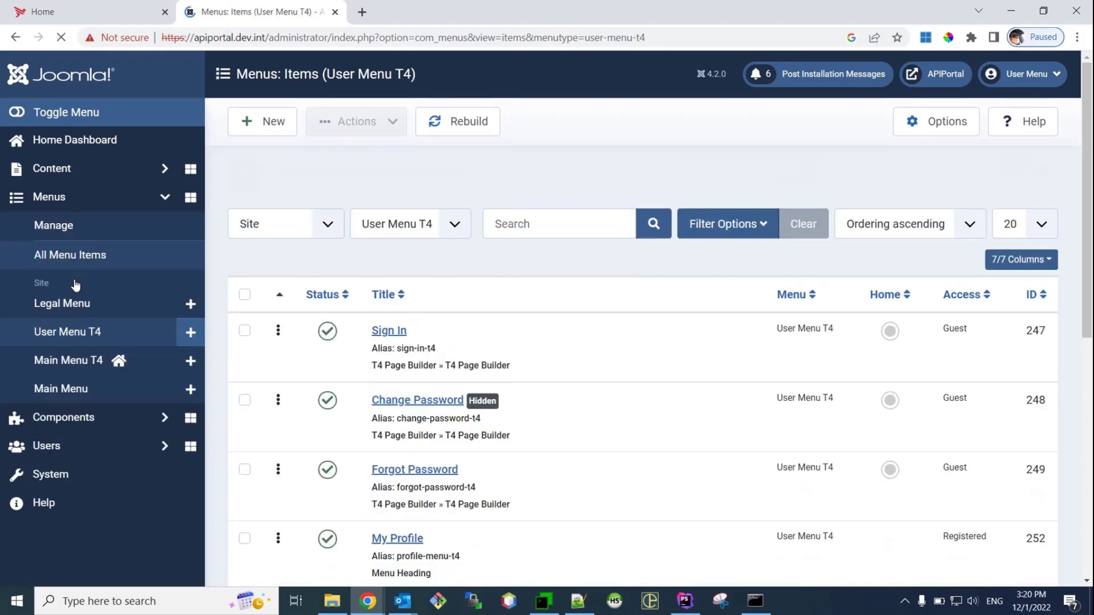
click(78, 313)
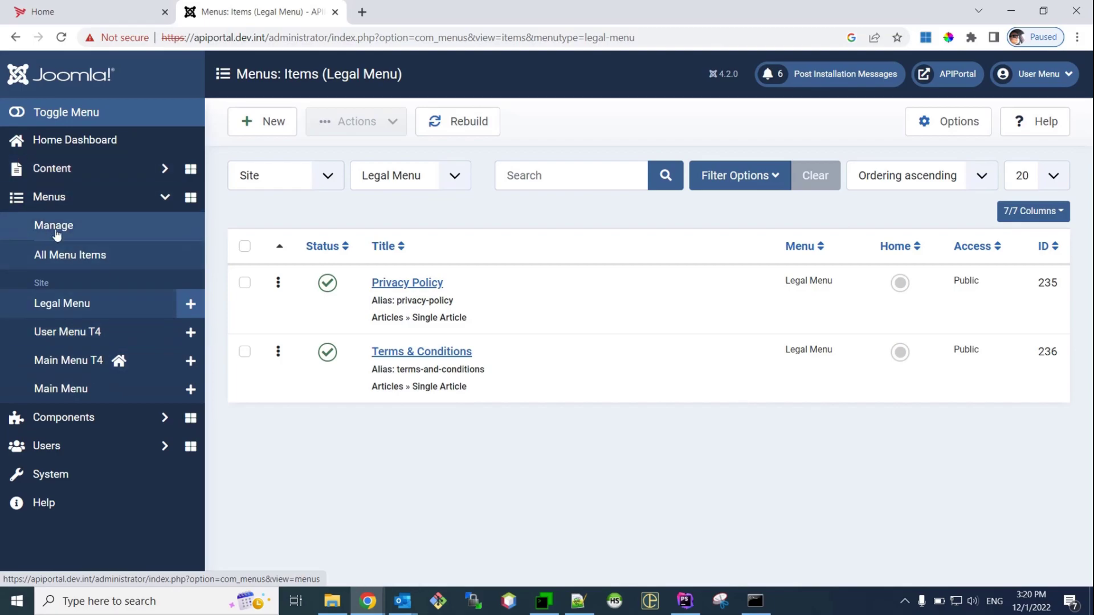
Rename the original Main Menu to 'Main Menu old' with unique name mainmenu-old and save
click(57, 233)
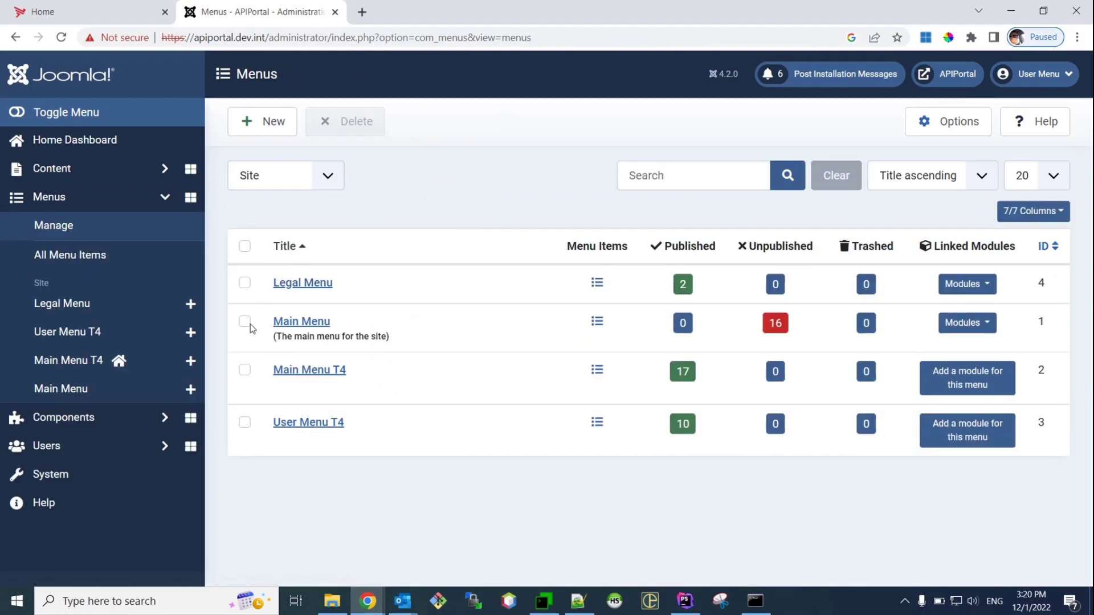
click(300, 325)
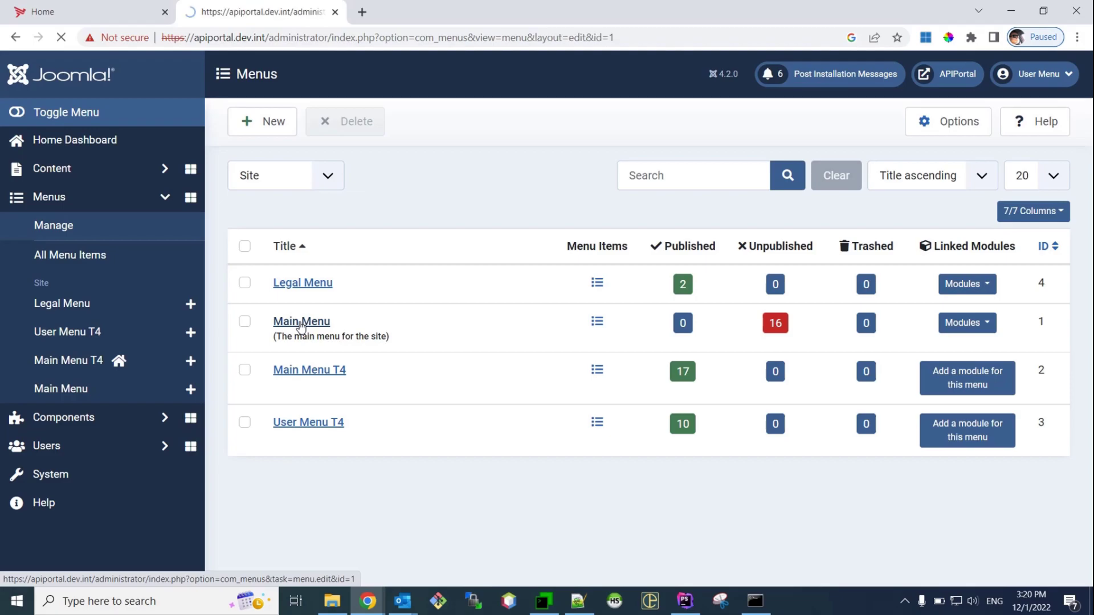
click(361, 340)
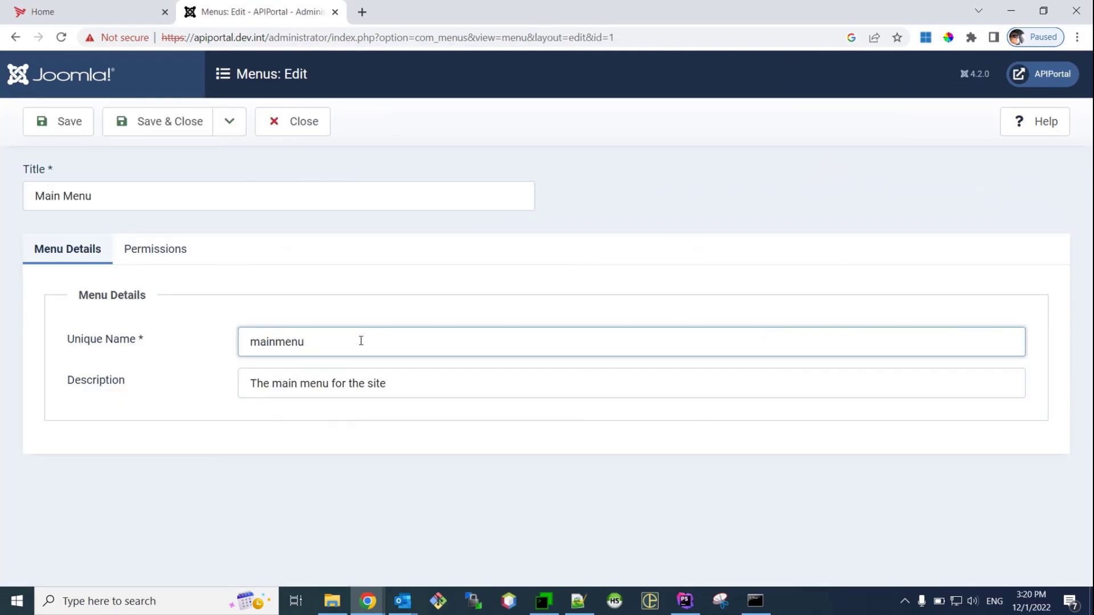
text(-old)
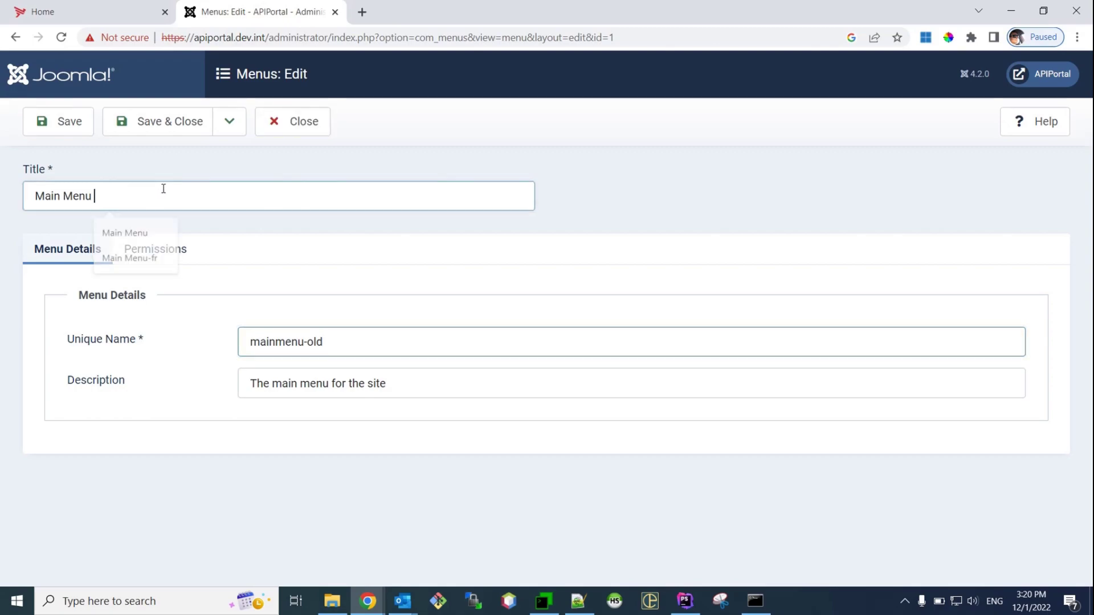
key(Escape)
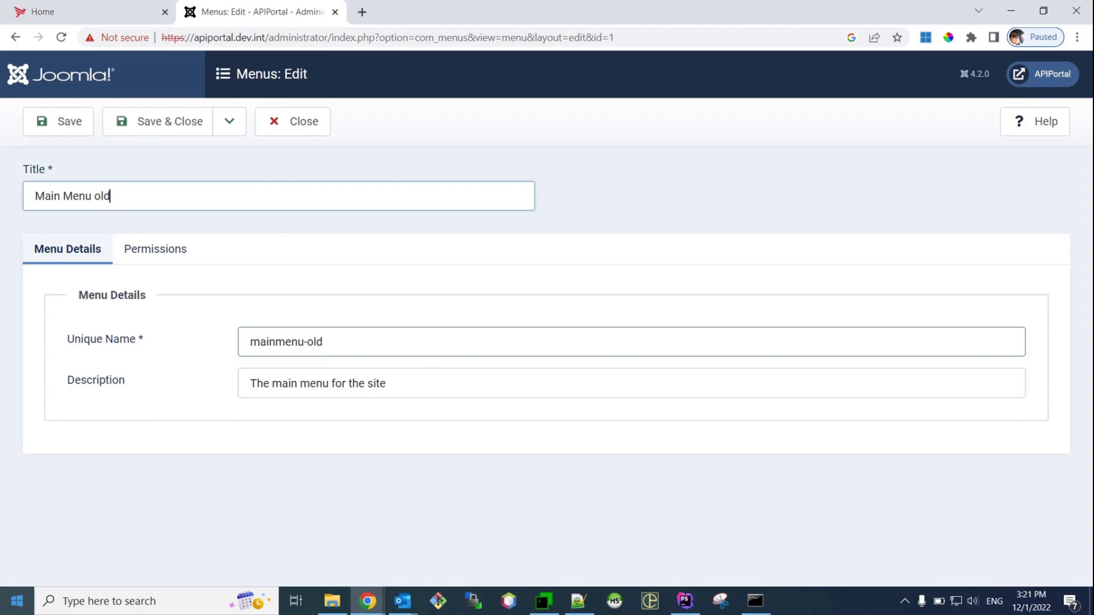
click(150, 117)
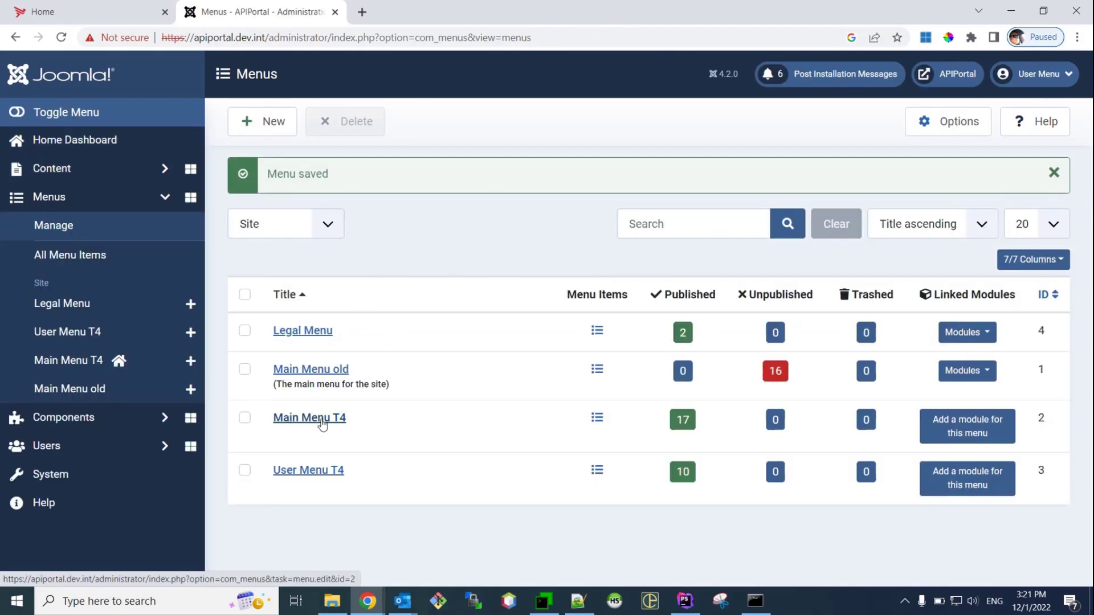
Rename Main Menu T4 to 'Main Menu' with unique name mainmenu and save
click(322, 422)
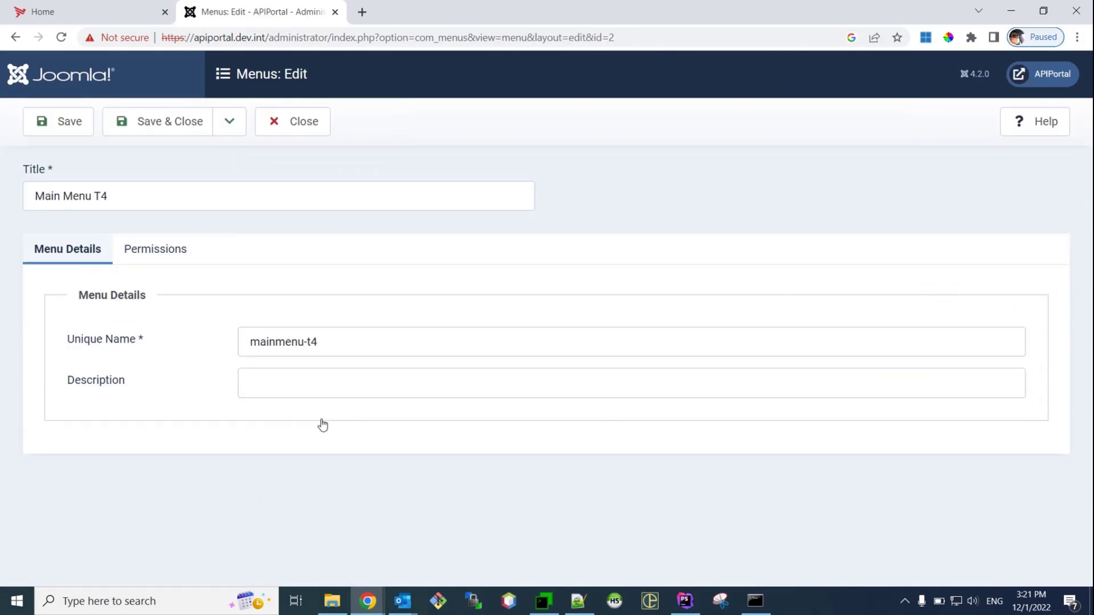
click(415, 330)
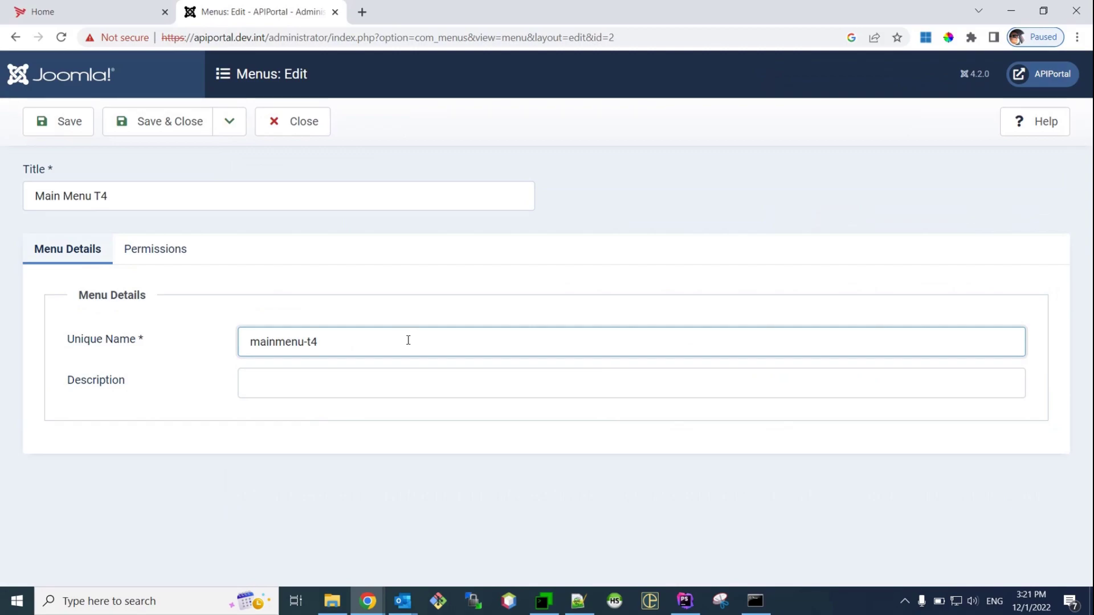
key(BackSpace)
key(BackSpace)
key(BackSpace)
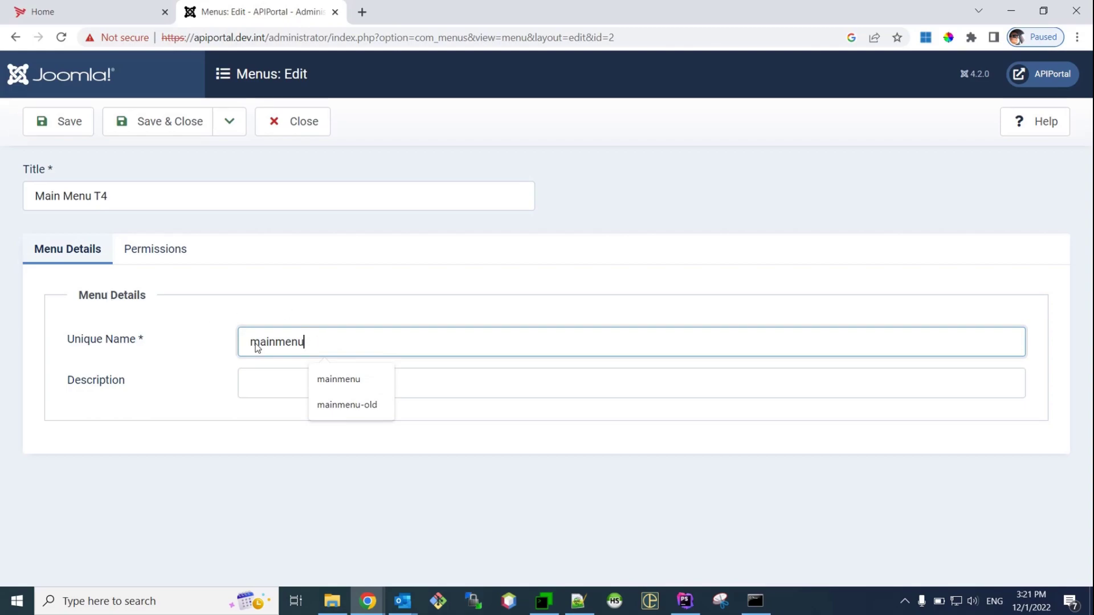
click(133, 196)
key(BackSpace)
key(BackSpace)
key(BackSpace)
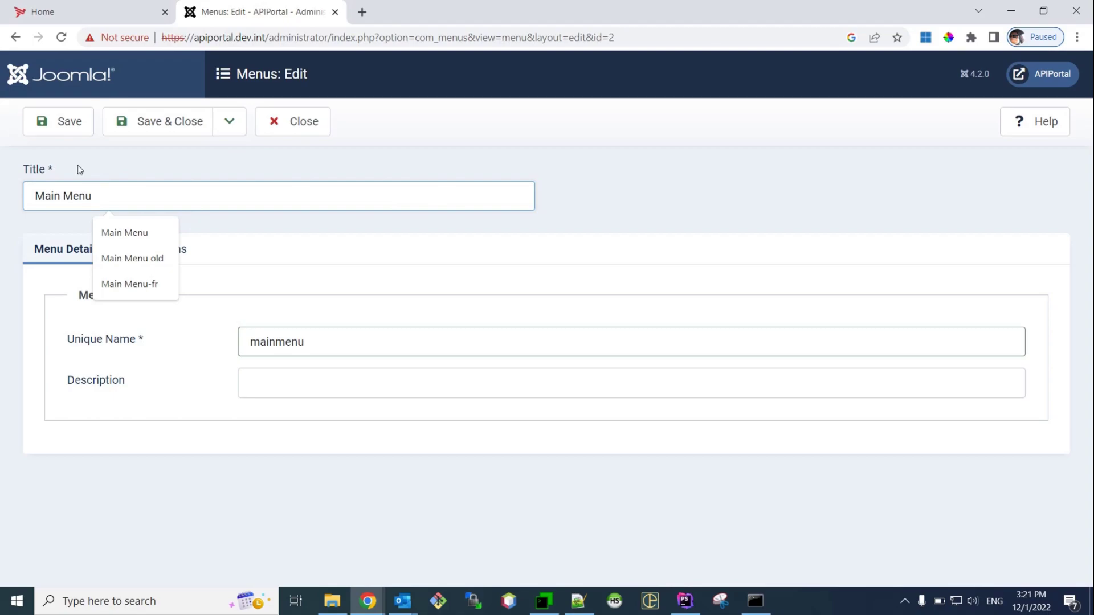
click(146, 129)
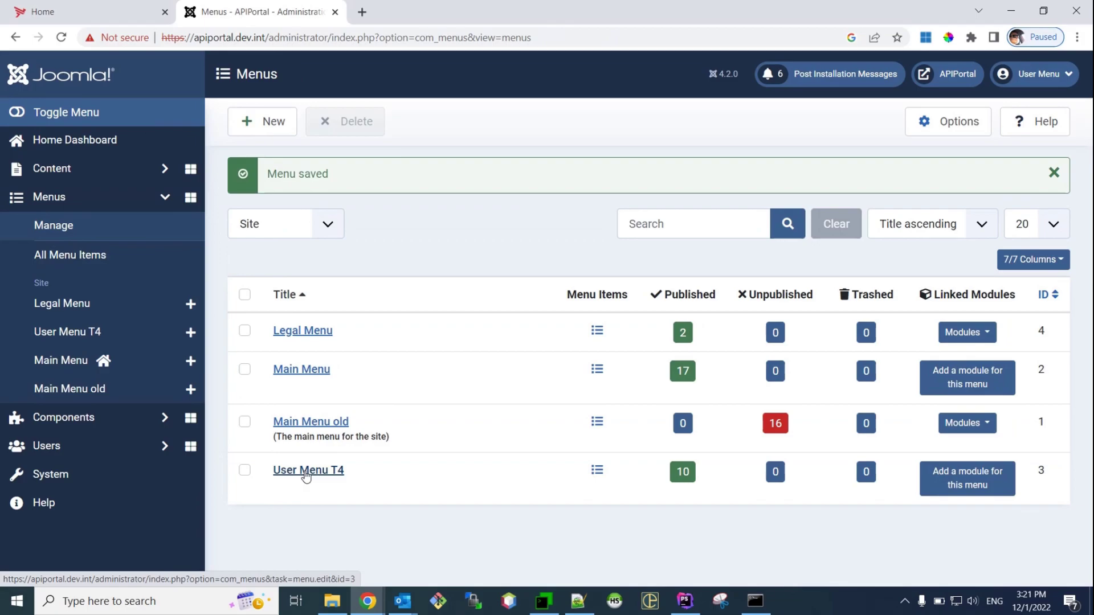
Retitle User Menu T4 as 'User Menu' and save it
click(306, 476)
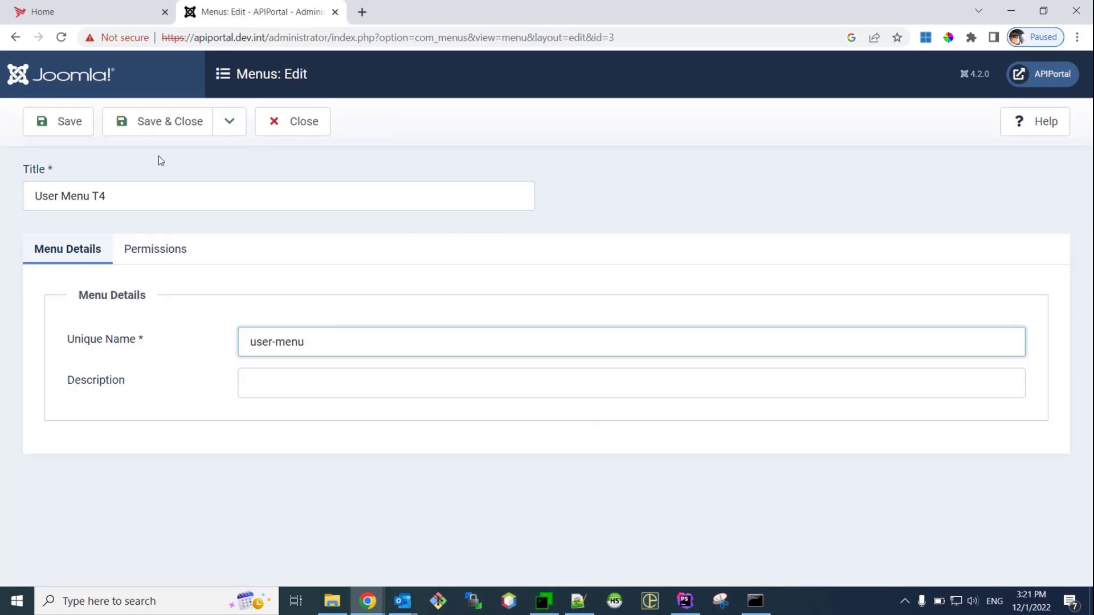
click(132, 188)
key(BackSpace)
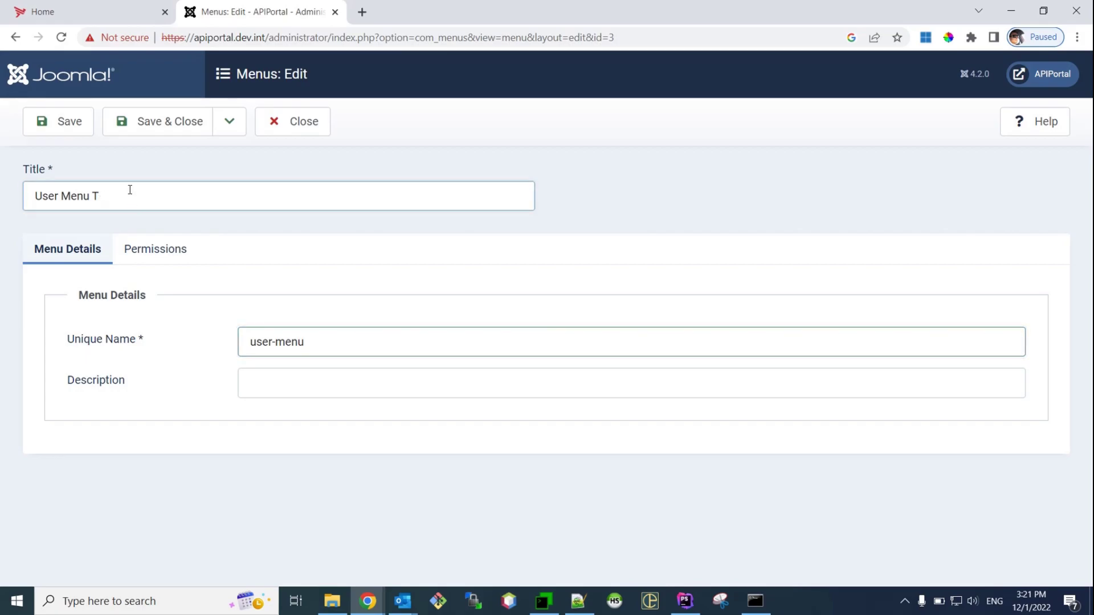
click(162, 127)
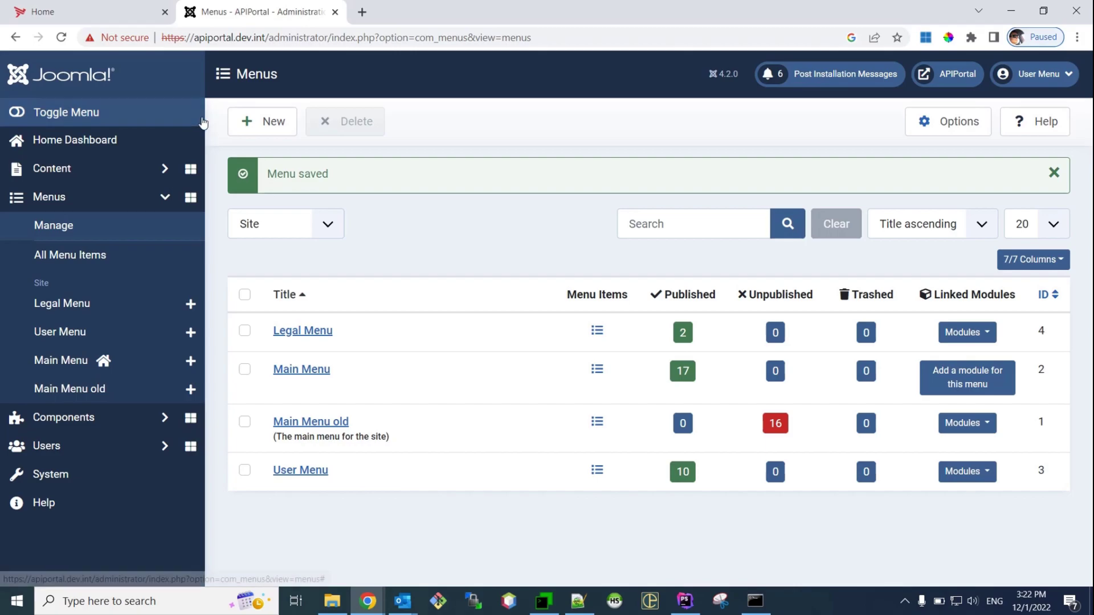
Review the renamed Main Menu's items, led by Home, with aliases still ending in -t4
click(297, 378)
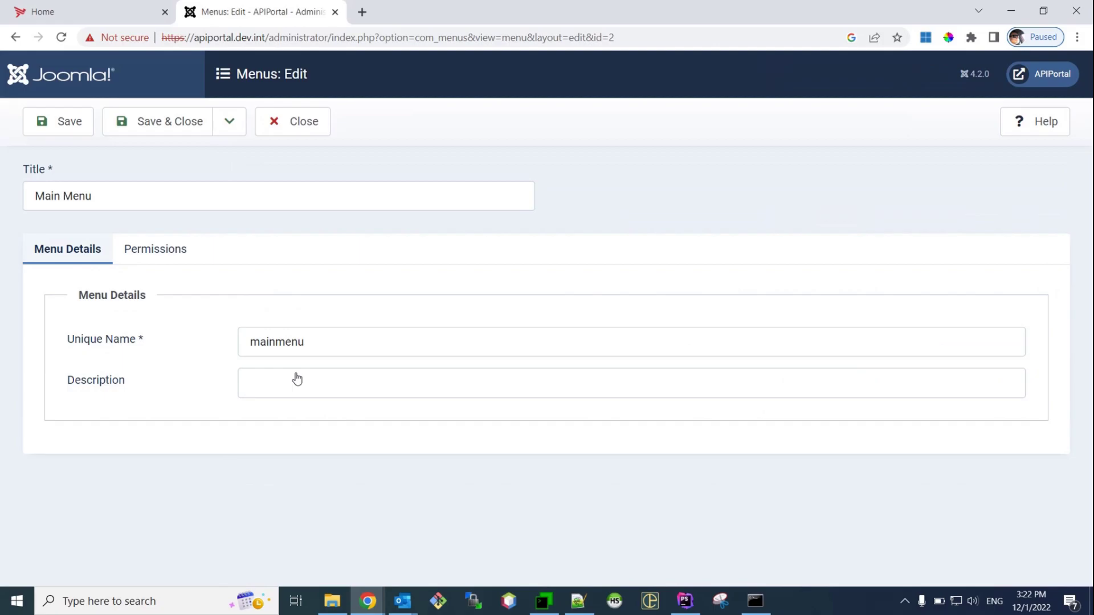
click(272, 127)
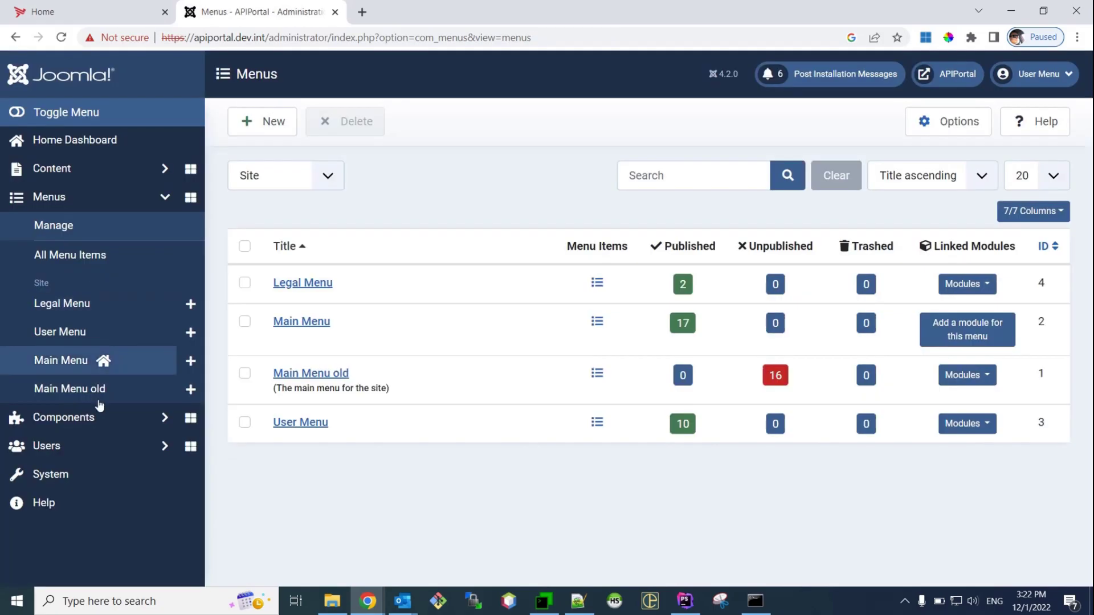
click(82, 374)
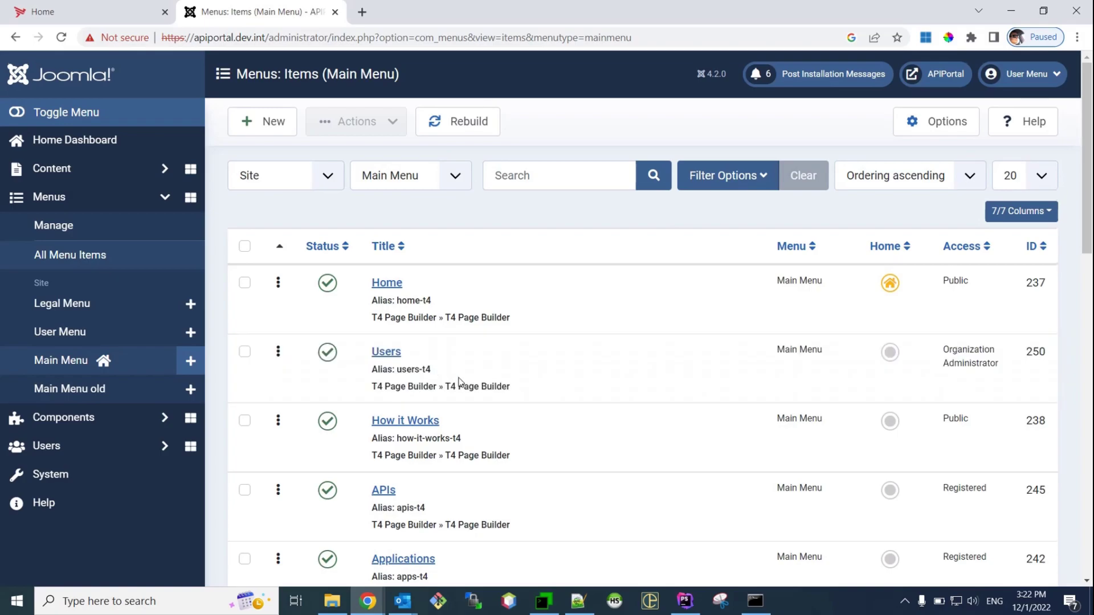
scroll(445, 373, down, 1)
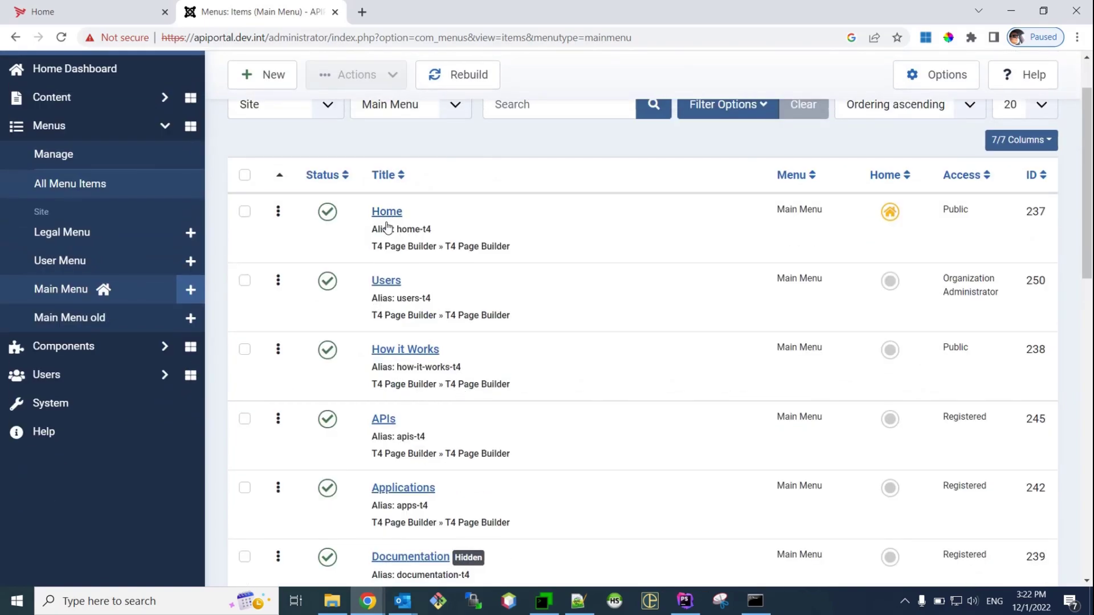
Try changing the Users item's alias to users; it's rejected as already used in Main Menu old
click(397, 288)
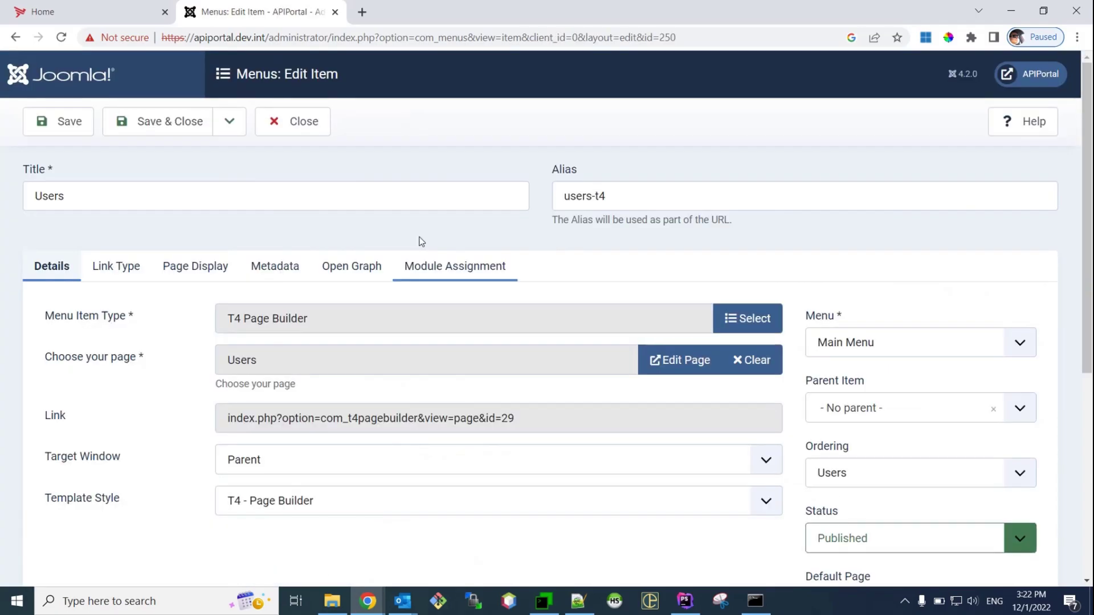
click(610, 188)
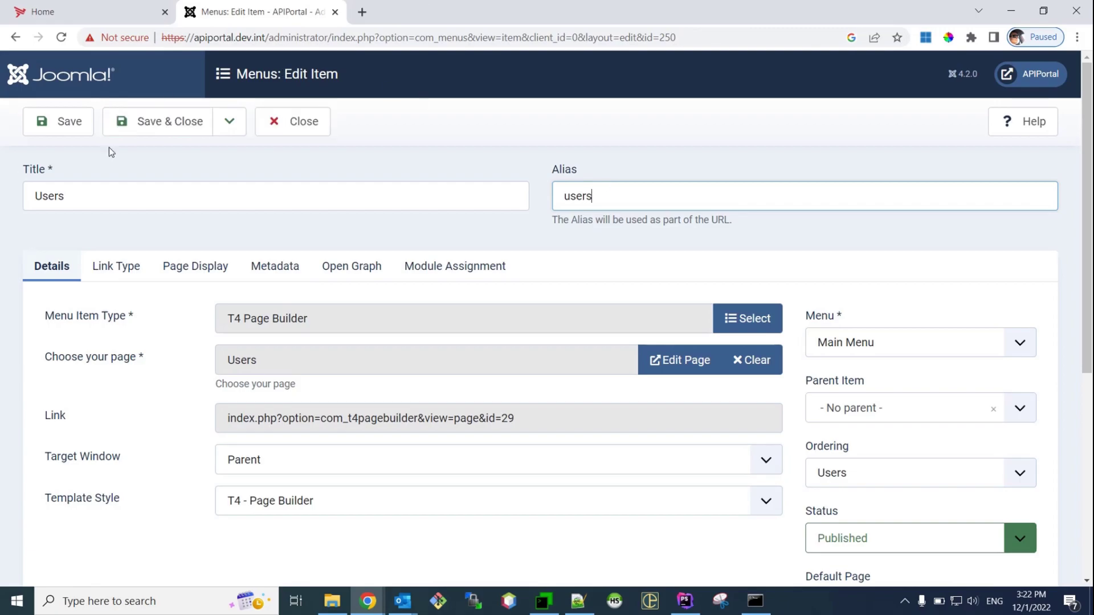
click(153, 122)
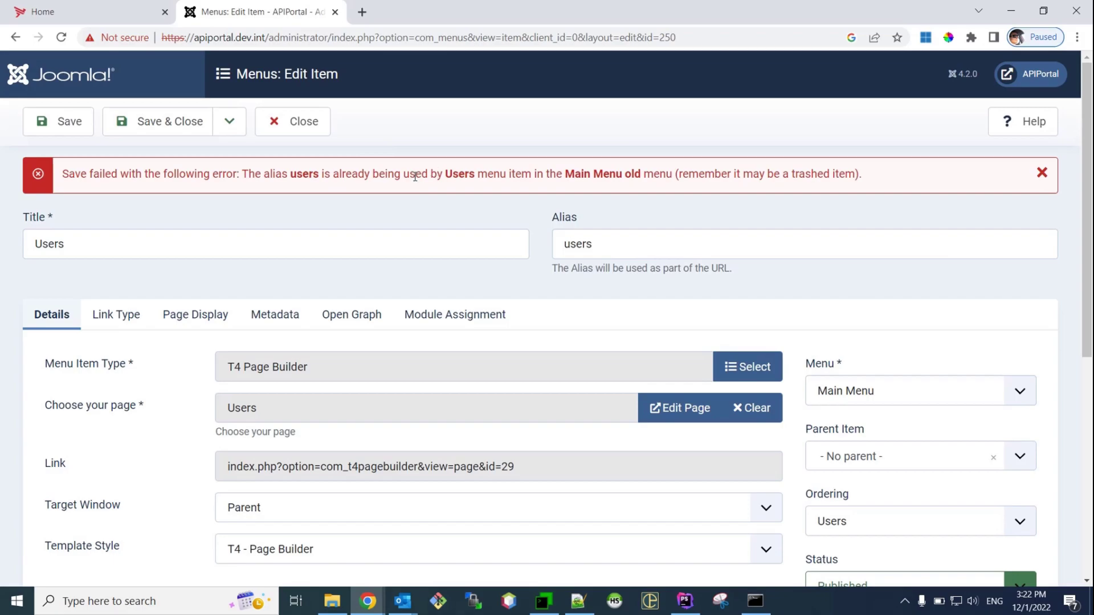
click(170, 122)
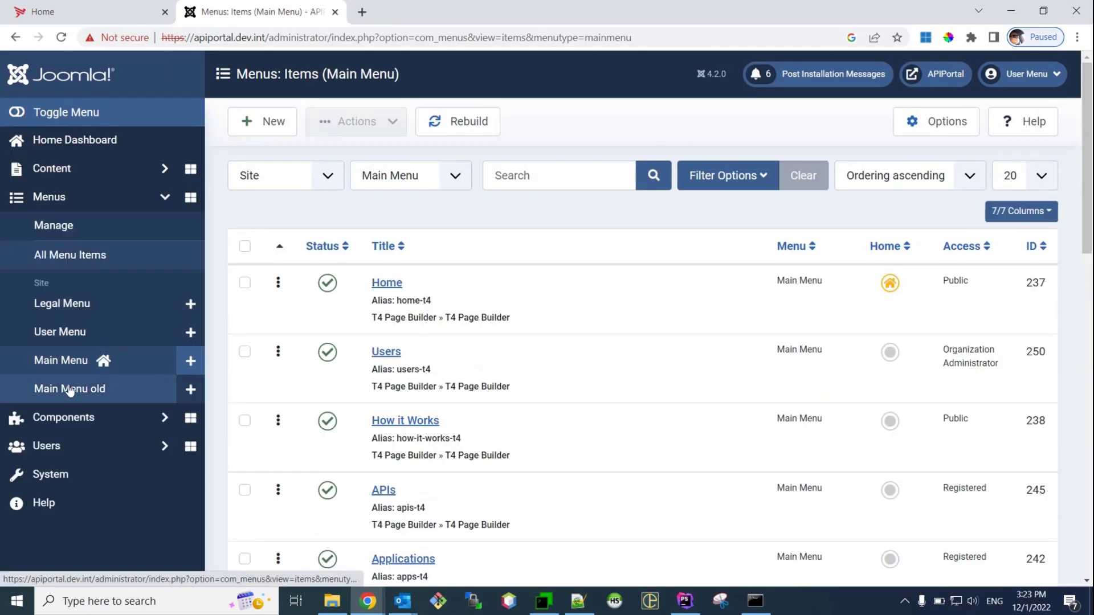
Change the Users item alias in Main Menu old to users-old and save
click(70, 390)
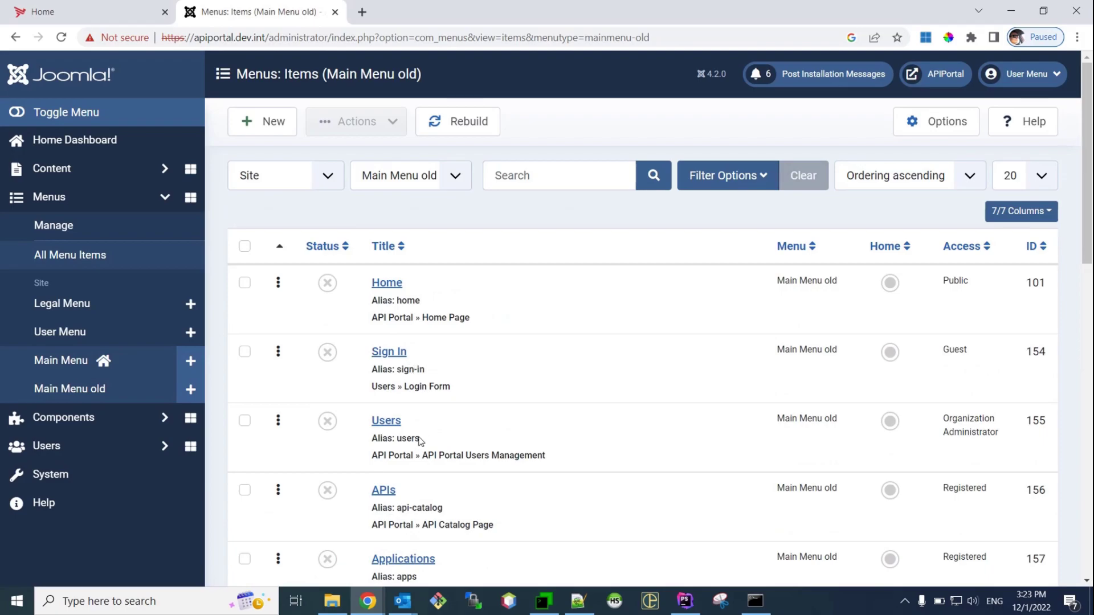
drag(402, 437, 415, 439)
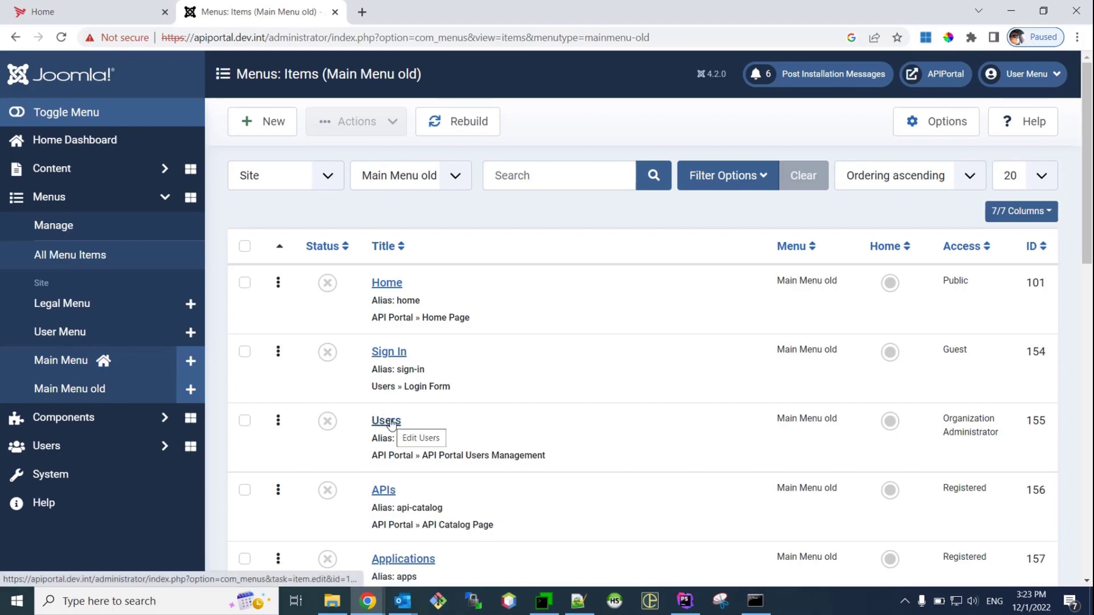
click(390, 421)
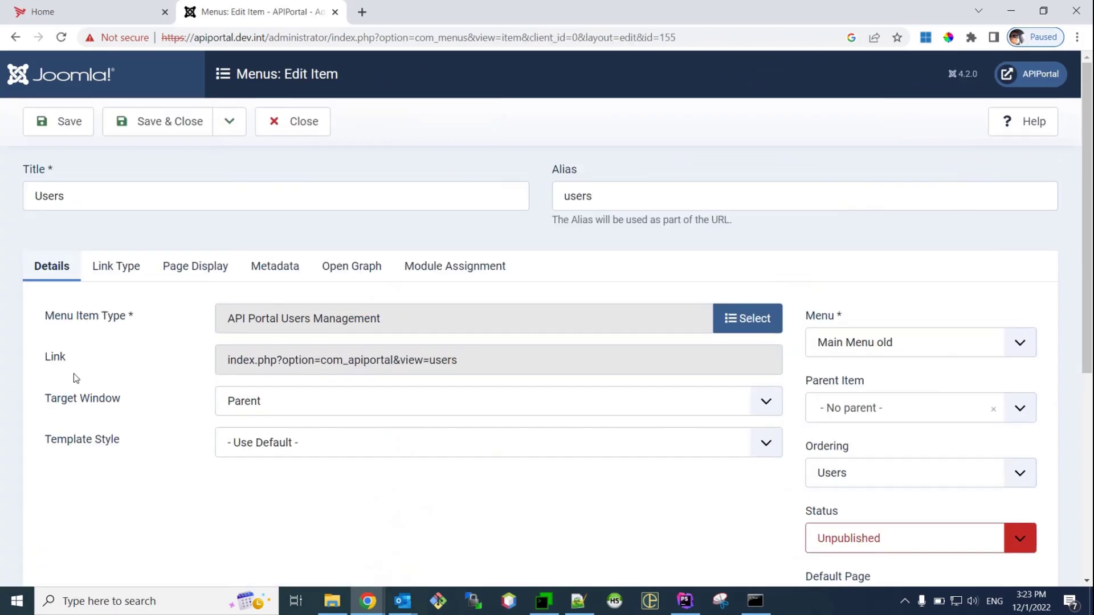
click(616, 191)
text(-old)
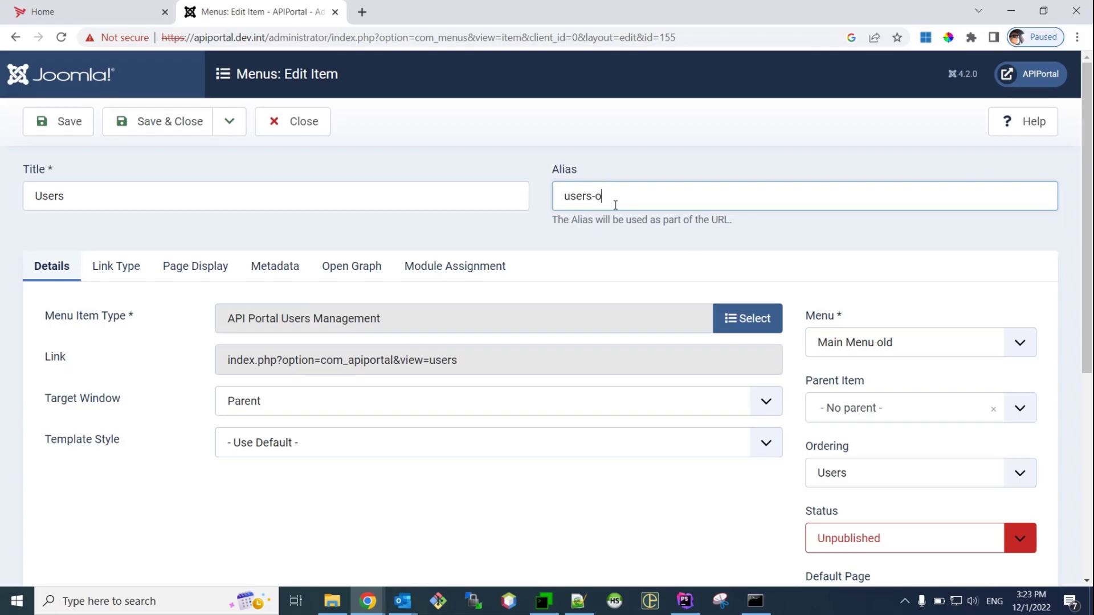
click(143, 120)
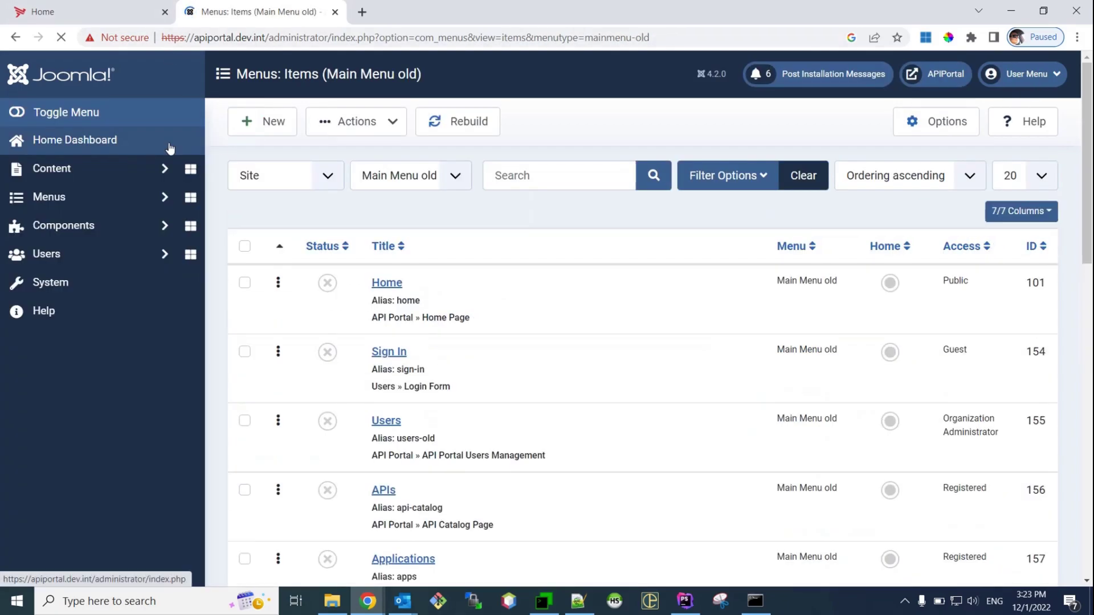
Trim the Main Menu Users item's alias from users-t4 to users and save
click(77, 355)
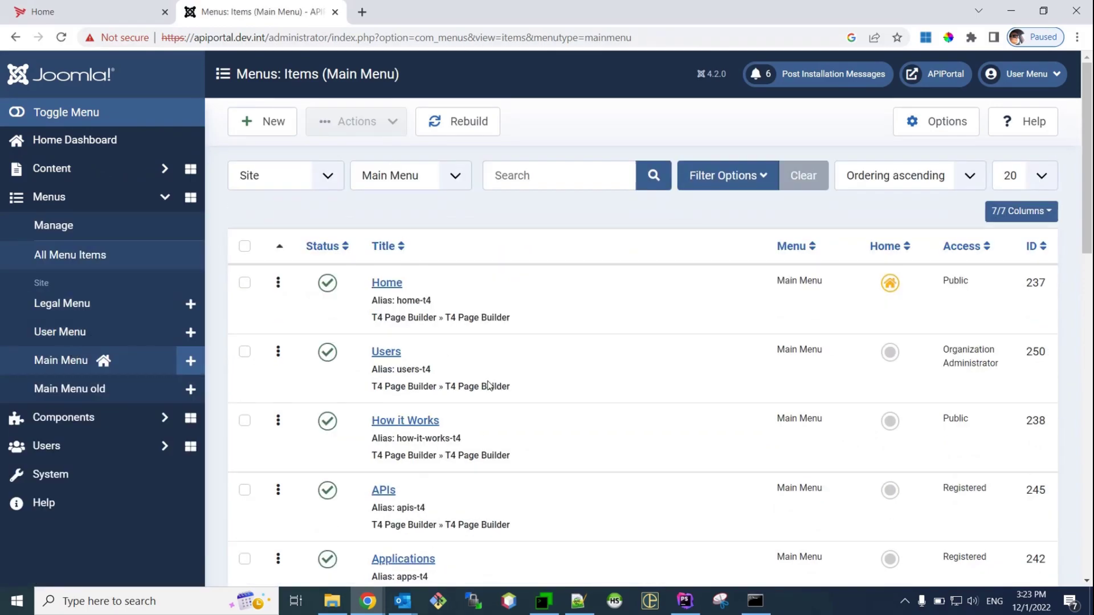
click(386, 351)
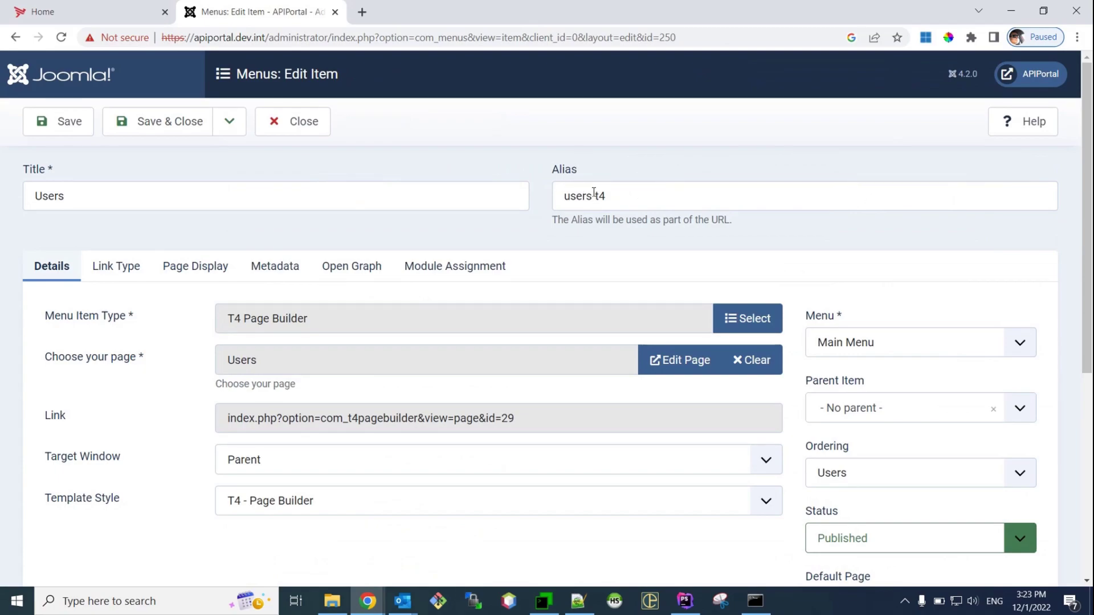
click(648, 193)
key(BackSpace)
key(BackSpace)
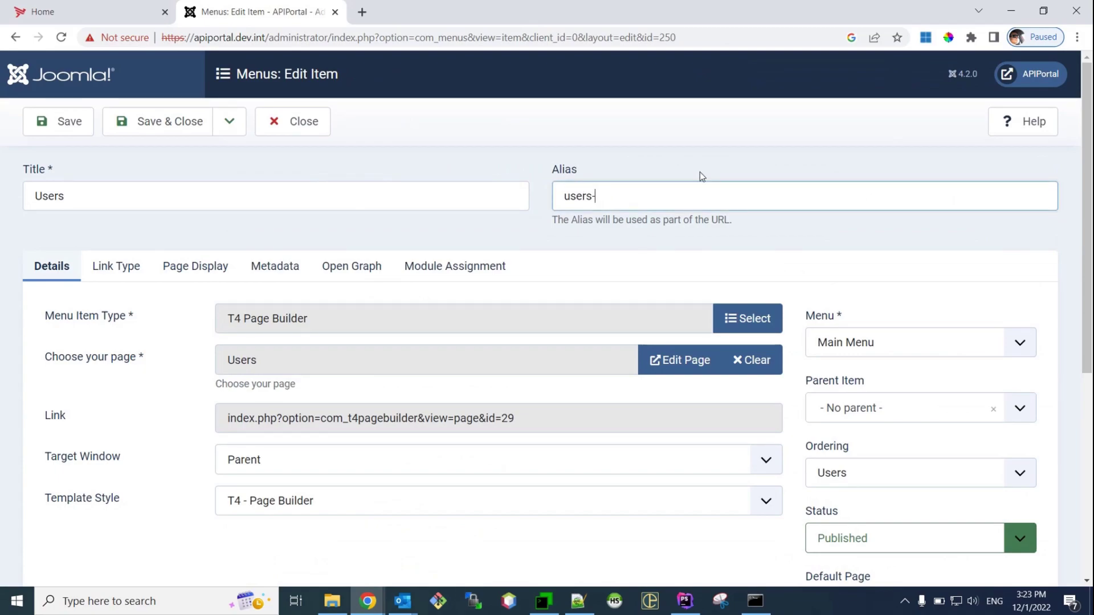
key(BackSpace)
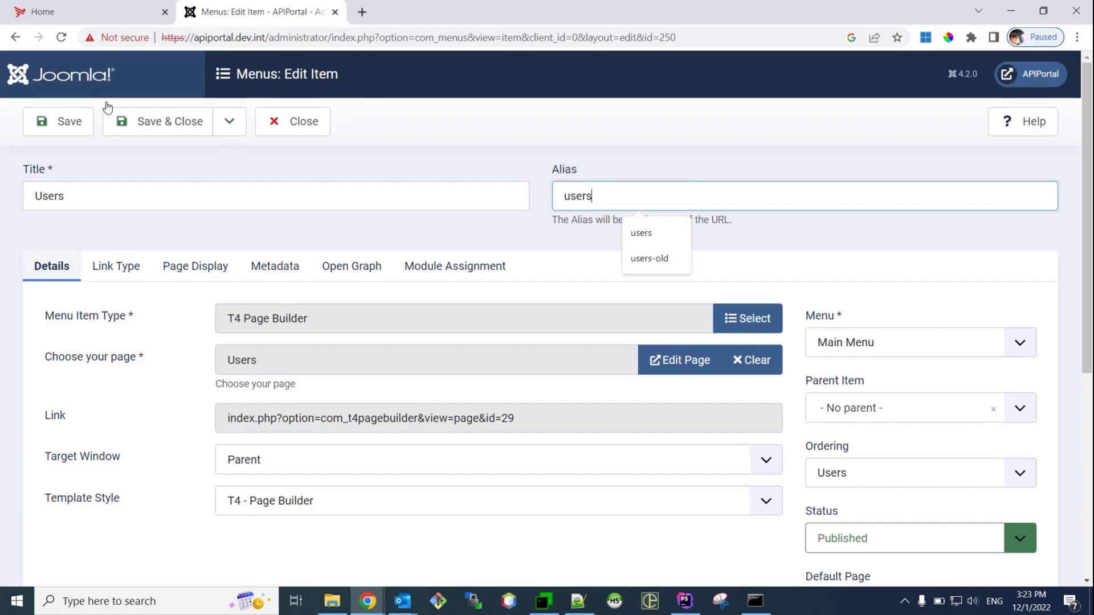
click(151, 121)
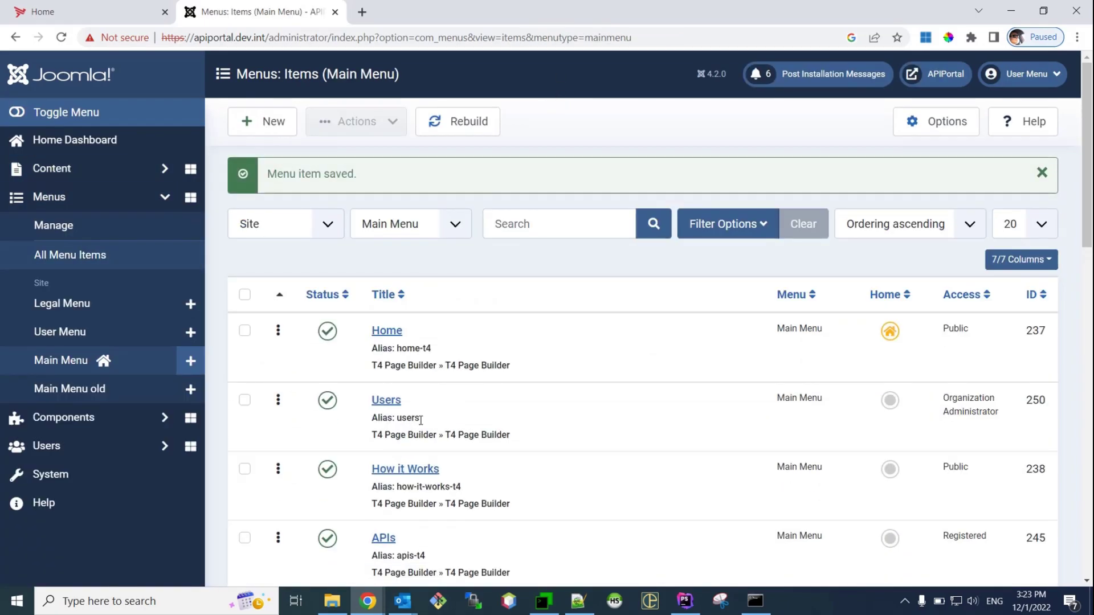
scroll(420, 420, down, 8)
scroll(504, 312, up, 8)
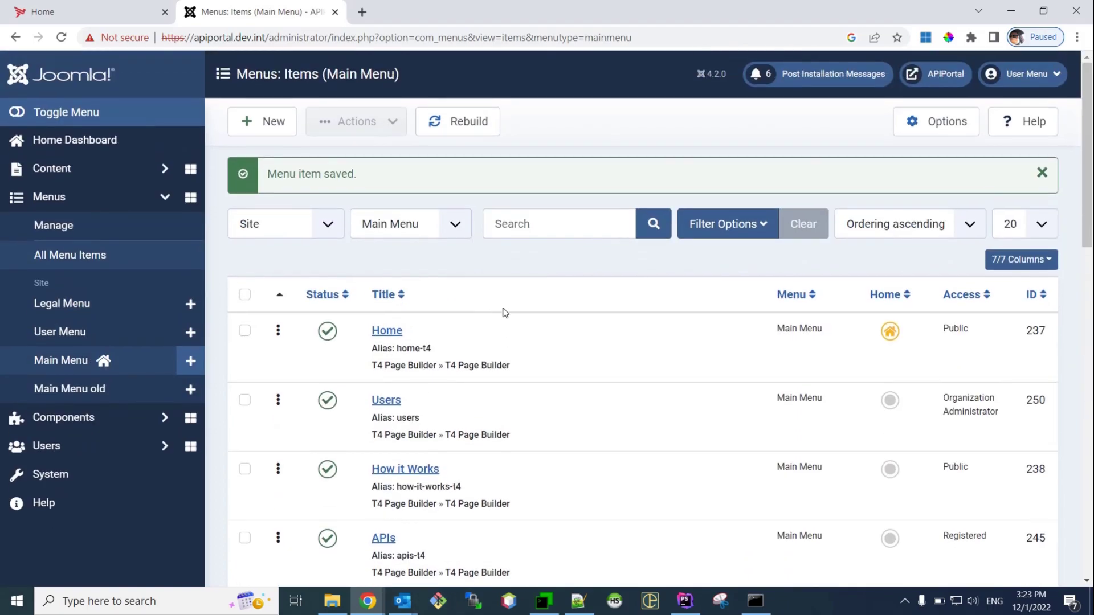
scroll(513, 317, down, 3)
scroll(524, 319, up, 3)
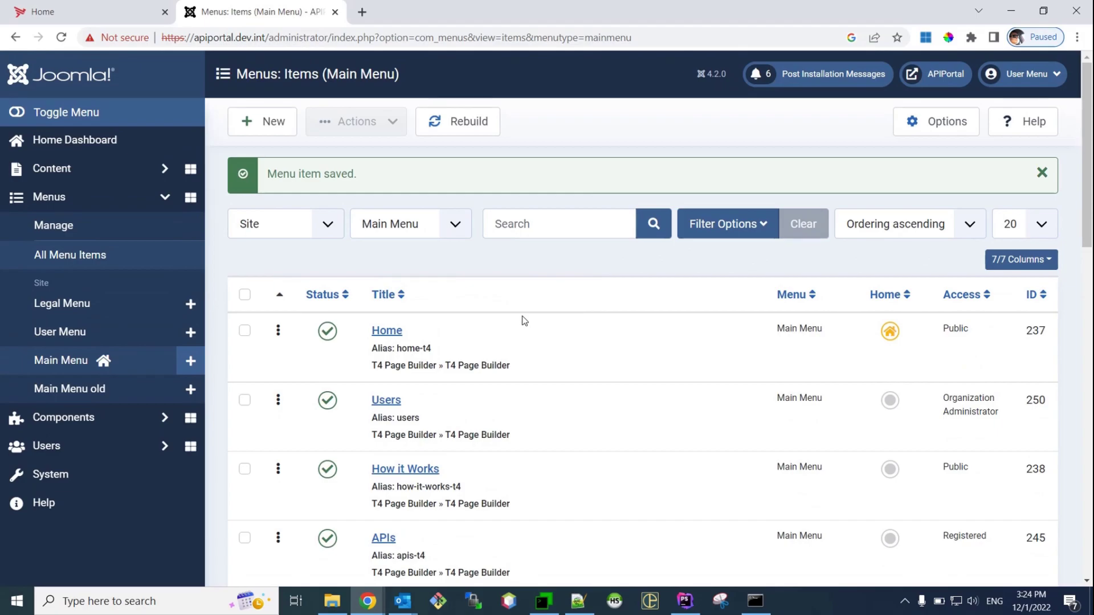
Reload the portal front-end page to view its new T4 layout
click(86, 11)
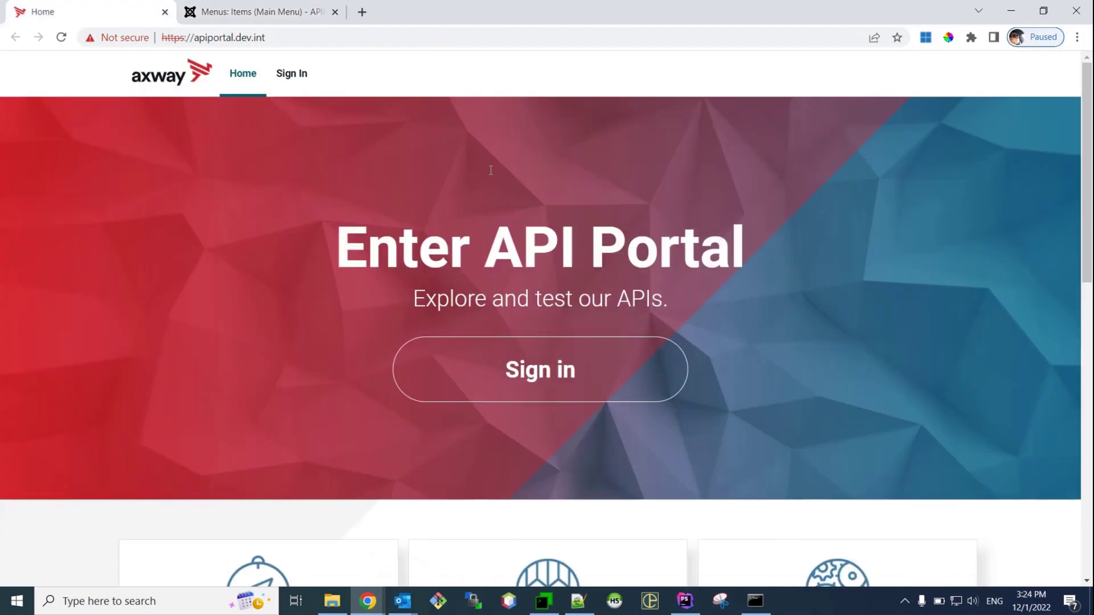
key(F5)
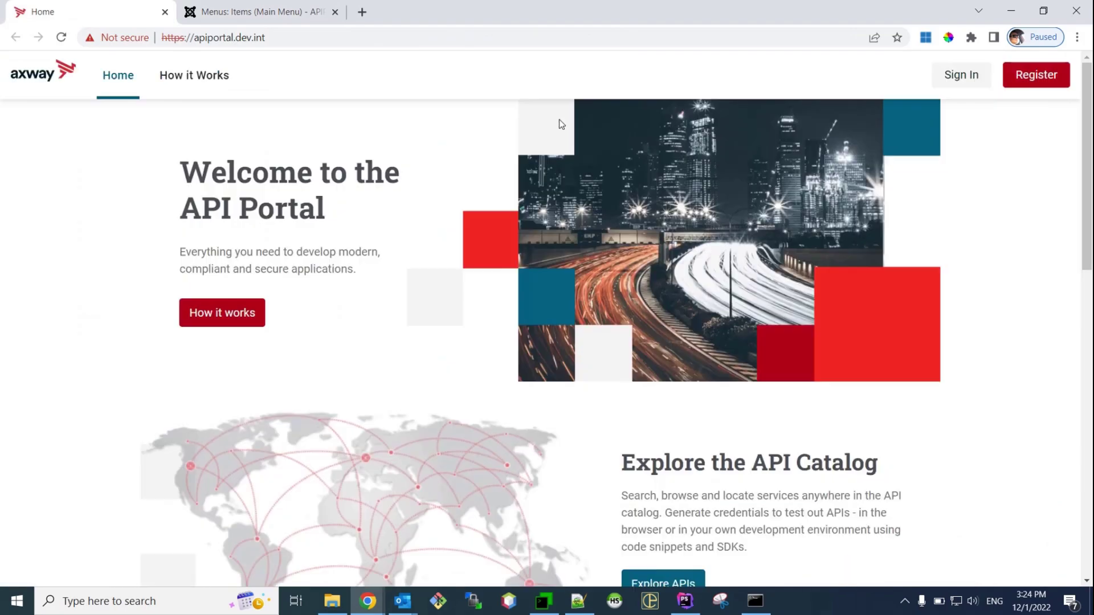
scroll(877, 324, down, 4)
scroll(873, 323, up, 4)
scroll(873, 323, down, 10)
scroll(912, 348, down, 3)
scroll(915, 337, up, 12)
Sign in to the portal with the user's login name and password
click(950, 77)
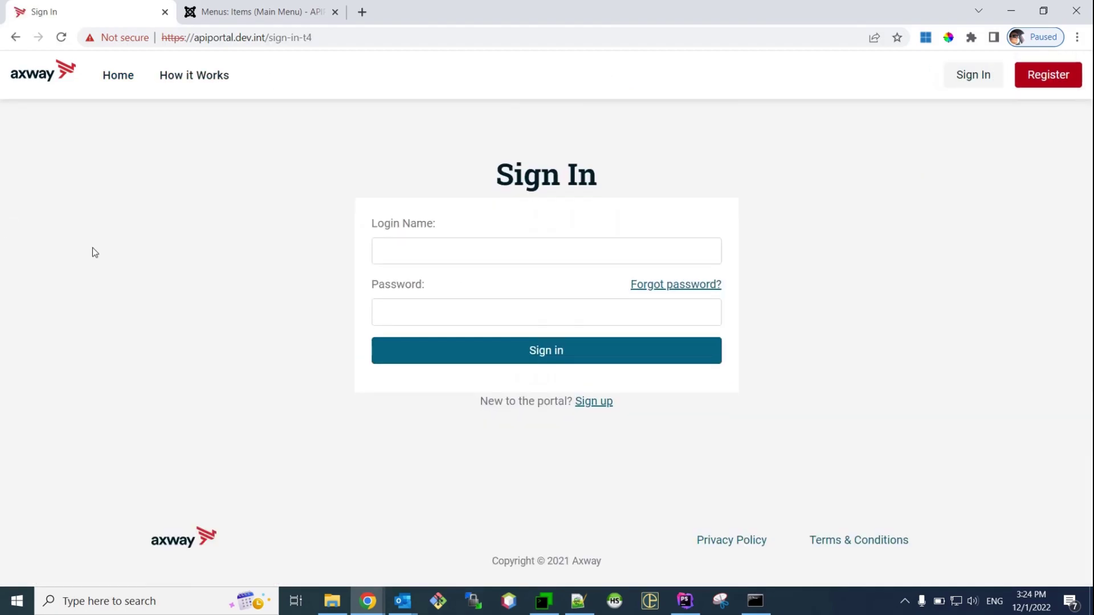
click(436, 247)
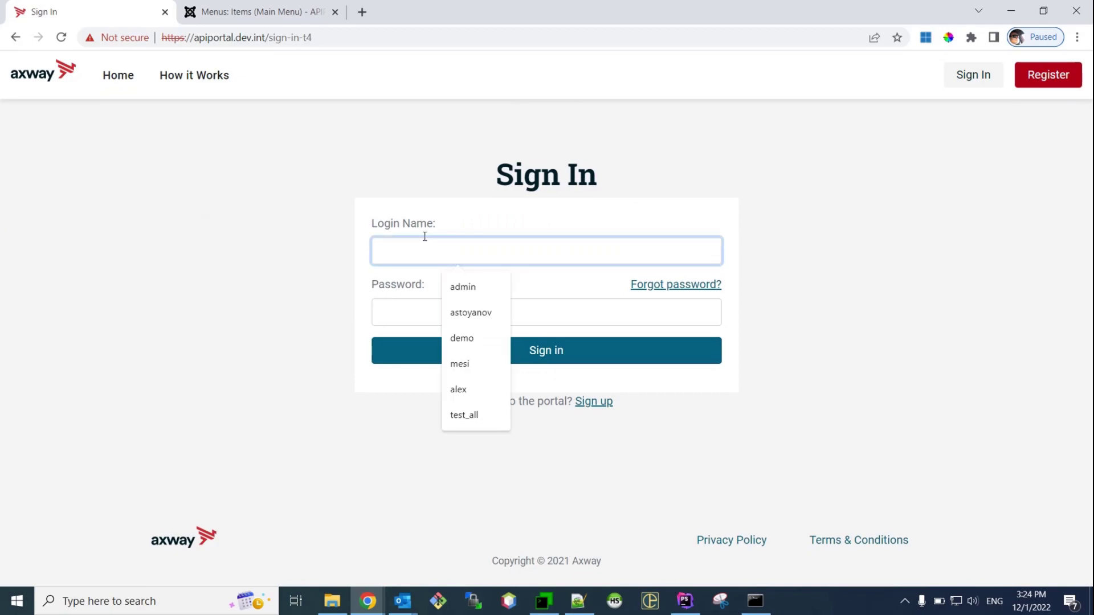
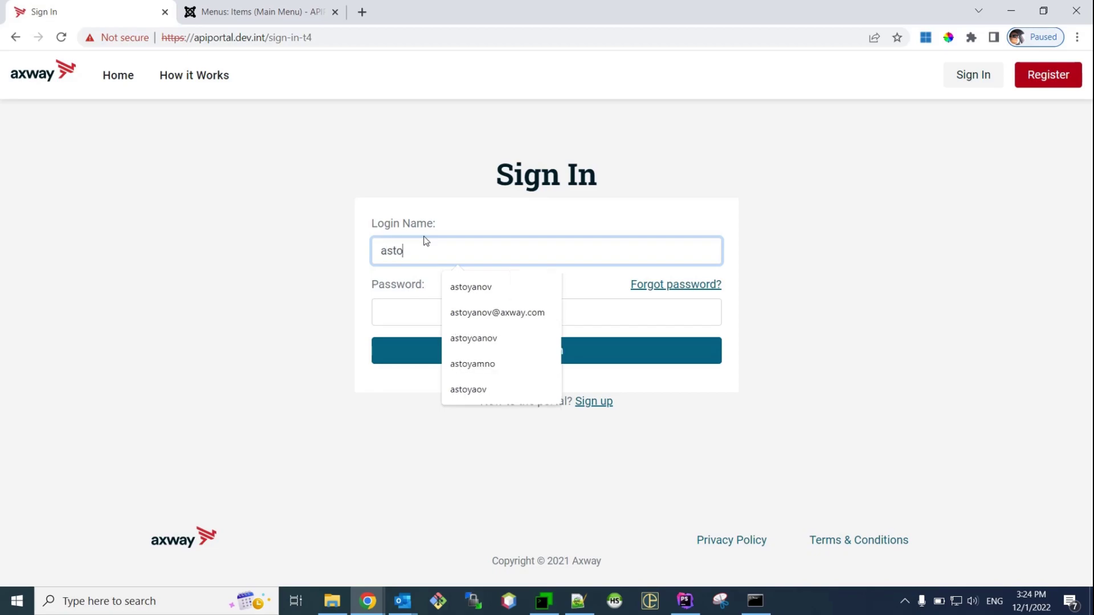
key(Tab)
text(***)
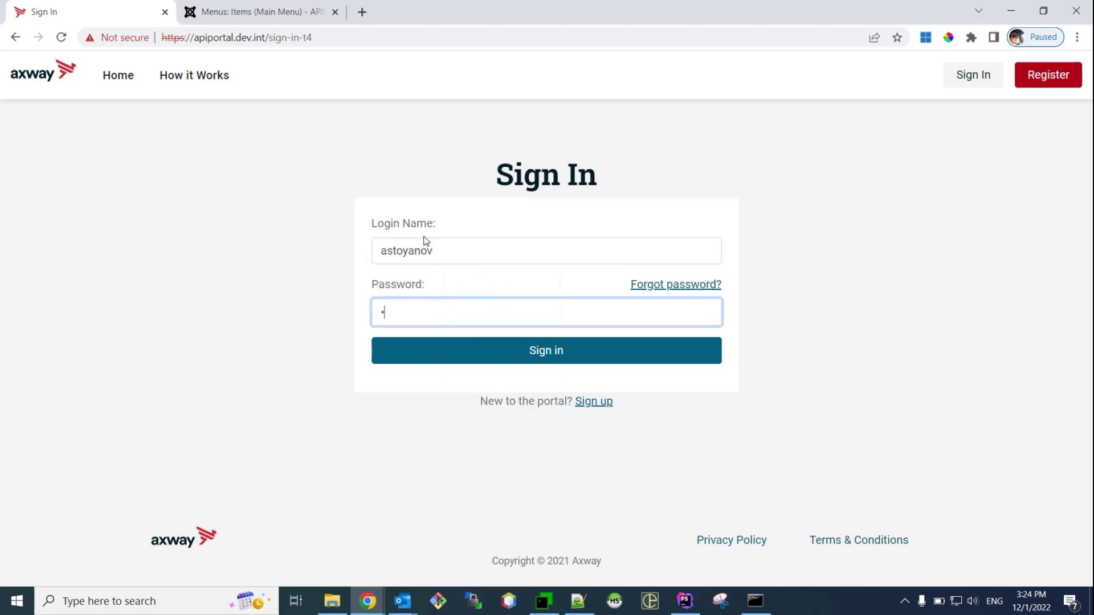
text(***)
click(565, 352)
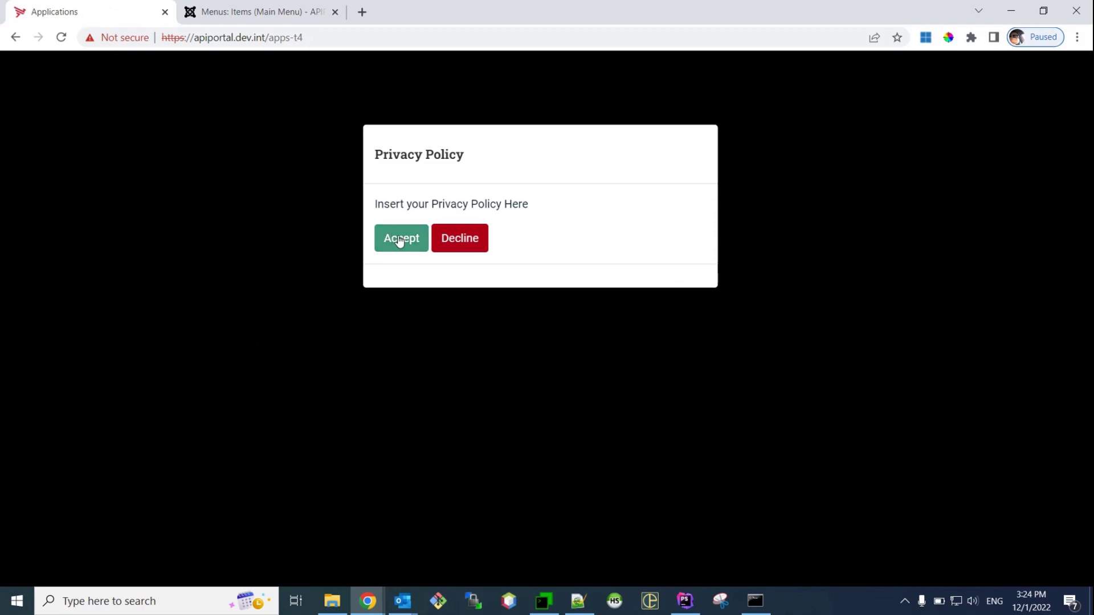
Accept the Privacy Policy and look over the Applications page
click(401, 238)
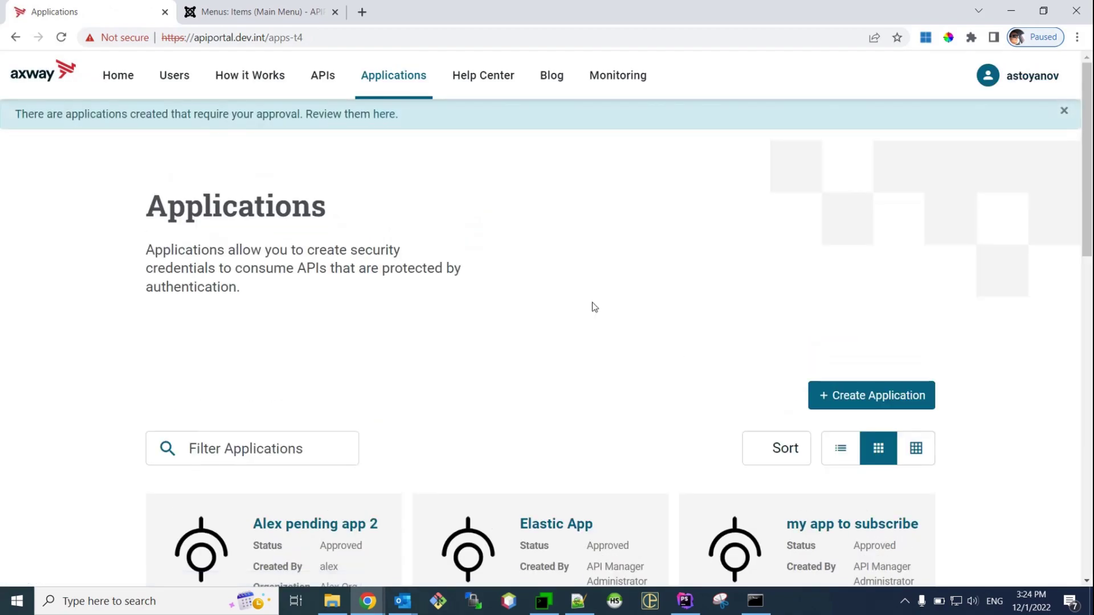
scroll(721, 337, down, 6)
scroll(935, 344, up, 6)
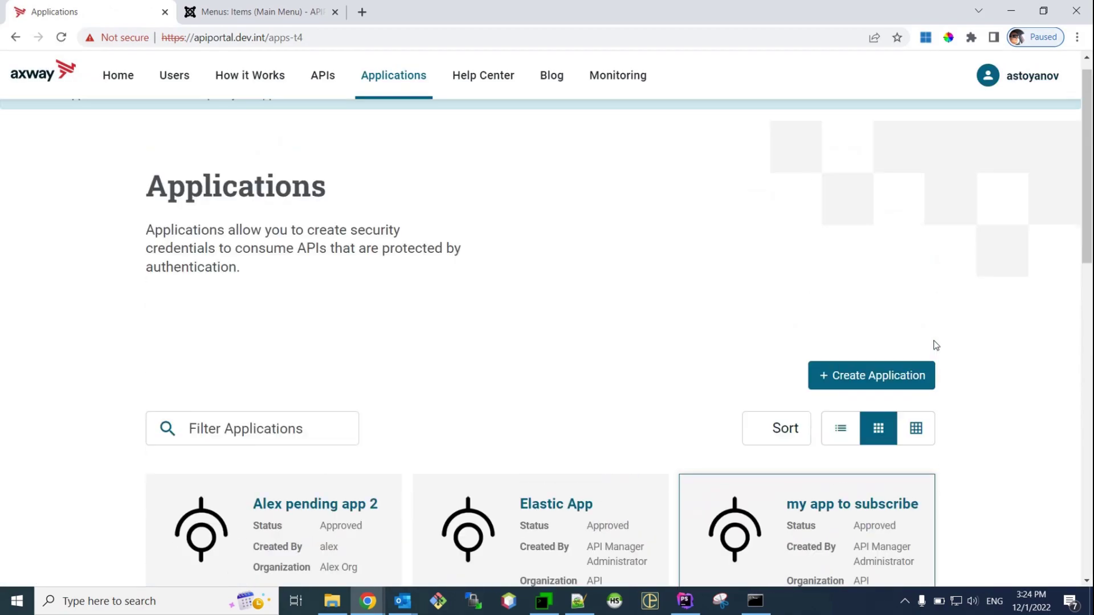
scroll(936, 344, up, 1)
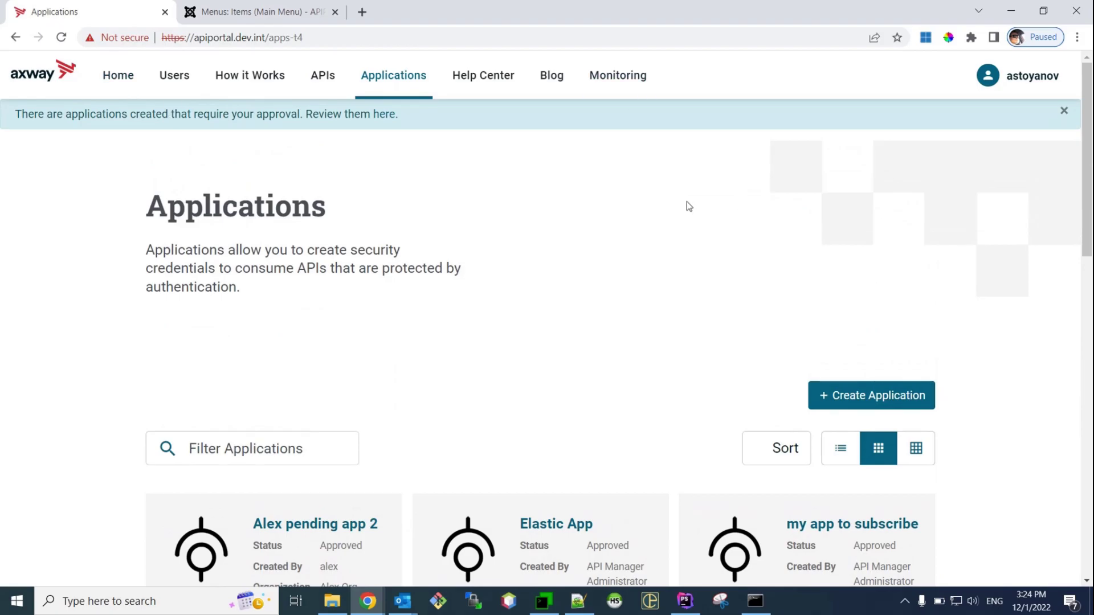
scroll(819, 202, down, 3)
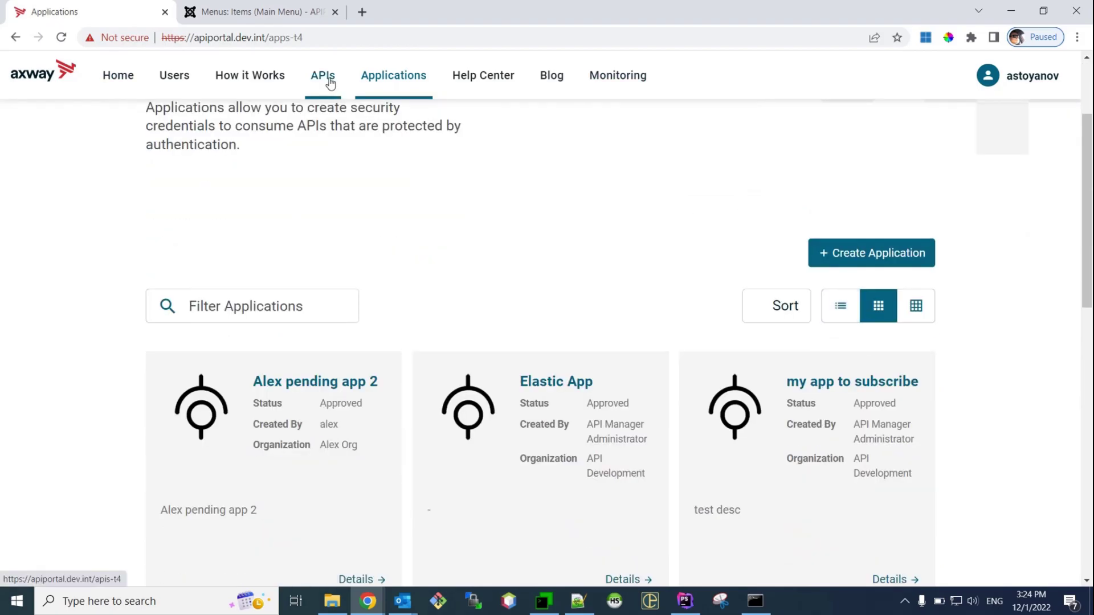
Browse the API Catalog listing Petstore 4, Petstore-slave and Petstore2
click(320, 78)
scroll(582, 114, down, 3)
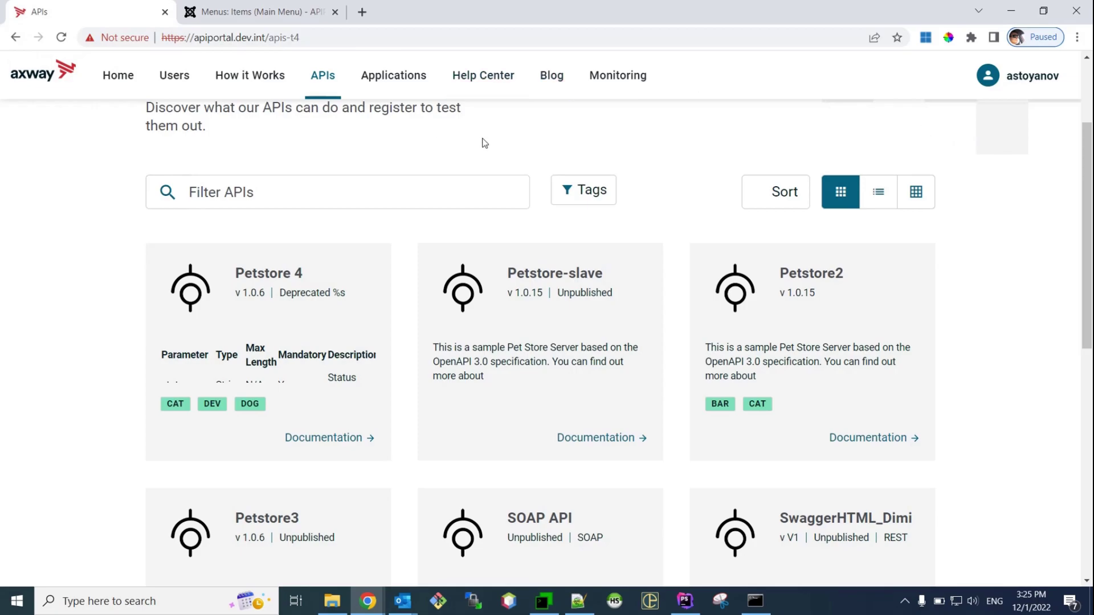
scroll(935, 237, down, 7)
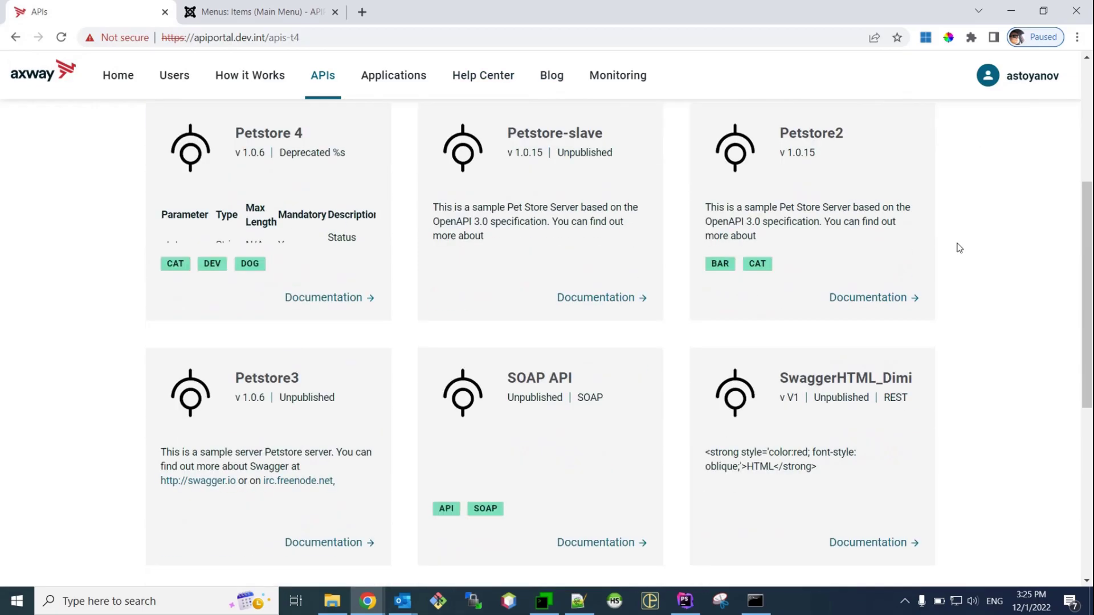
scroll(956, 247, down, 3)
scroll(953, 253, up, 10)
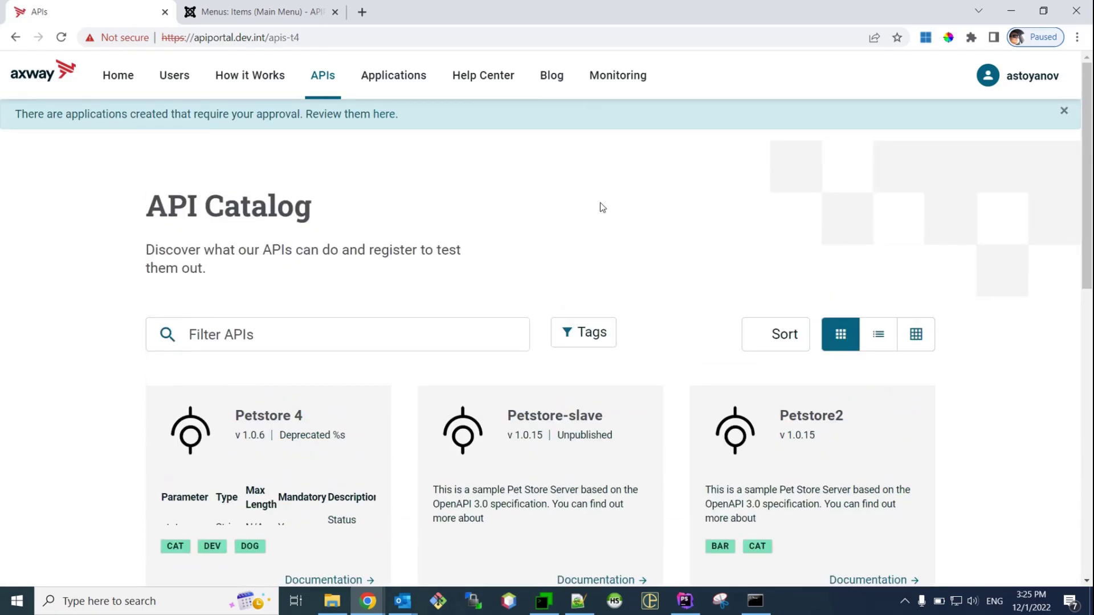
scroll(652, 206, down, 1)
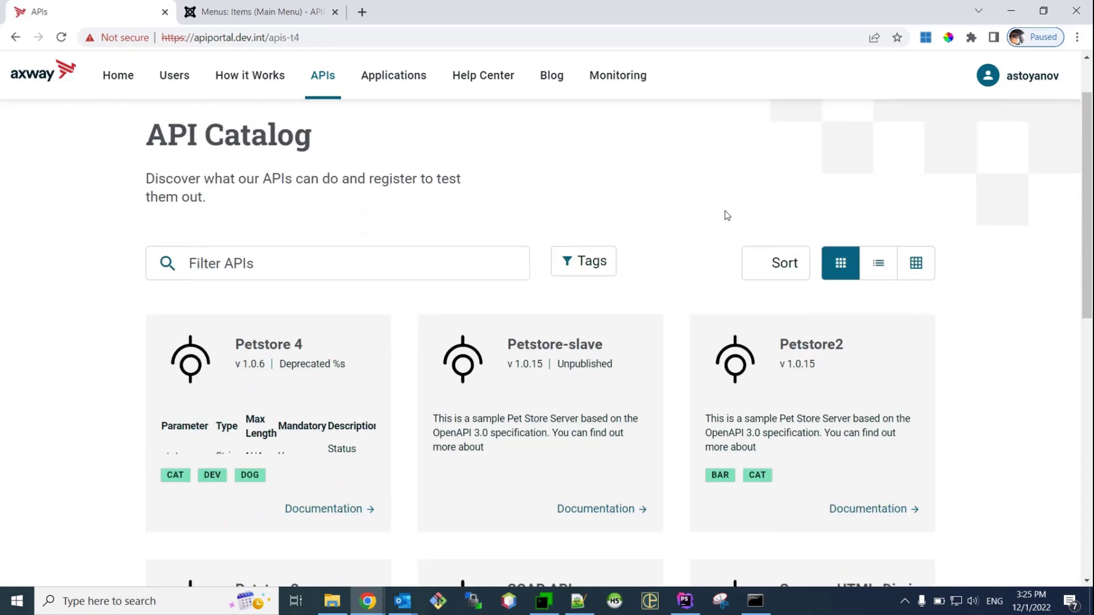